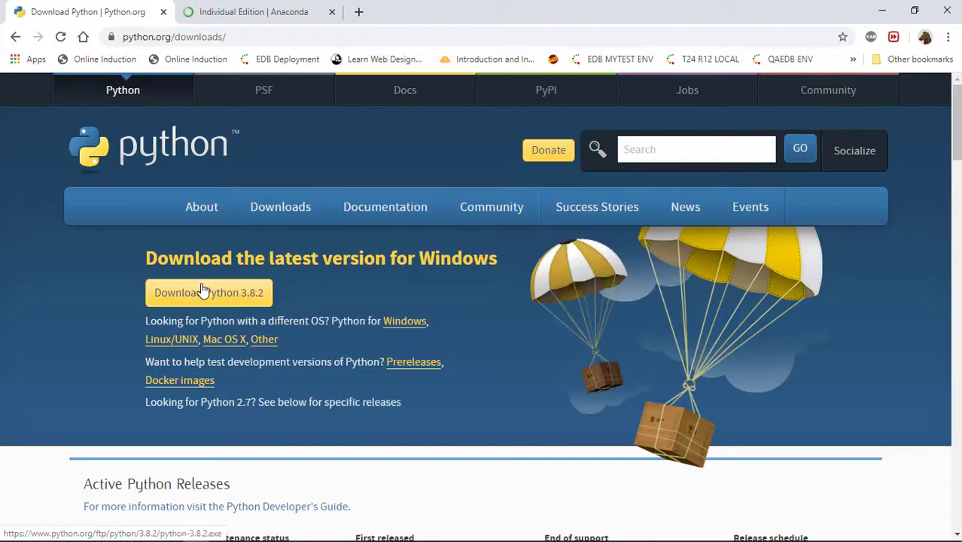
Download the Python 3.8.2 installer for Windows and show the downloaded file in its folder.
left_click(202, 291)
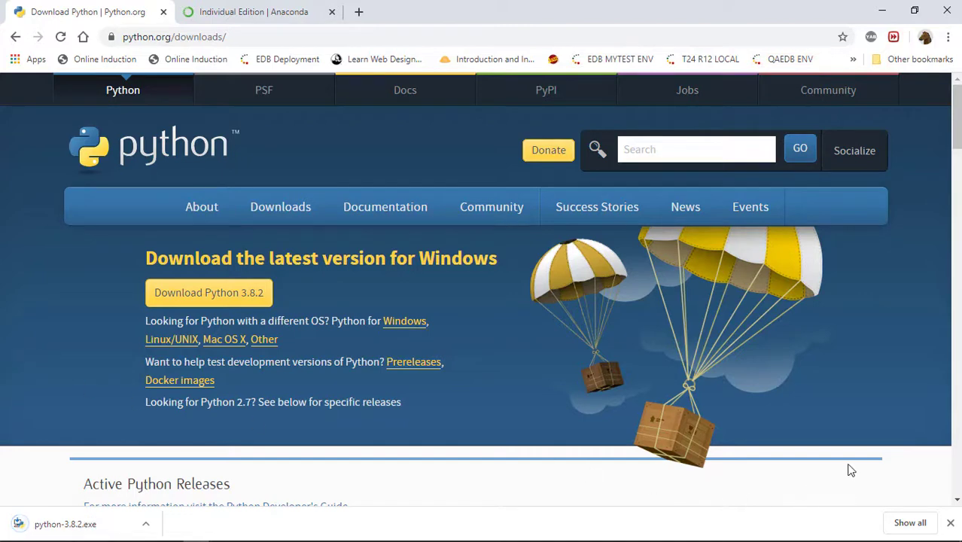
left_click(918, 526)
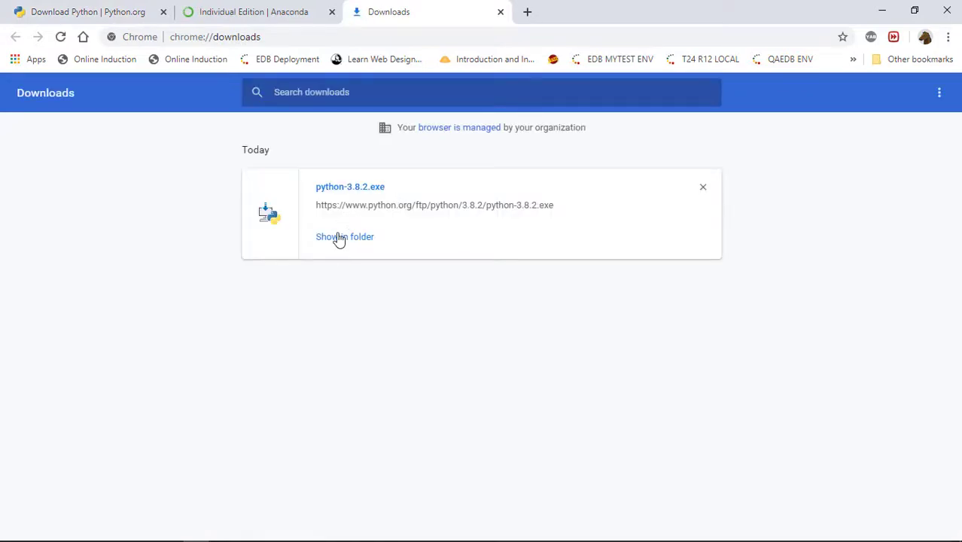
left_click(340, 238)
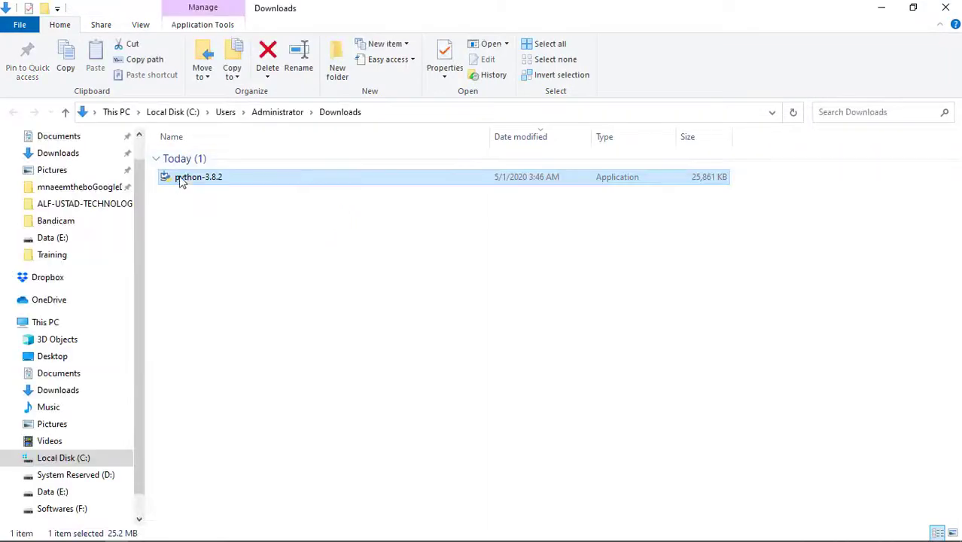
left_click(878, 7)
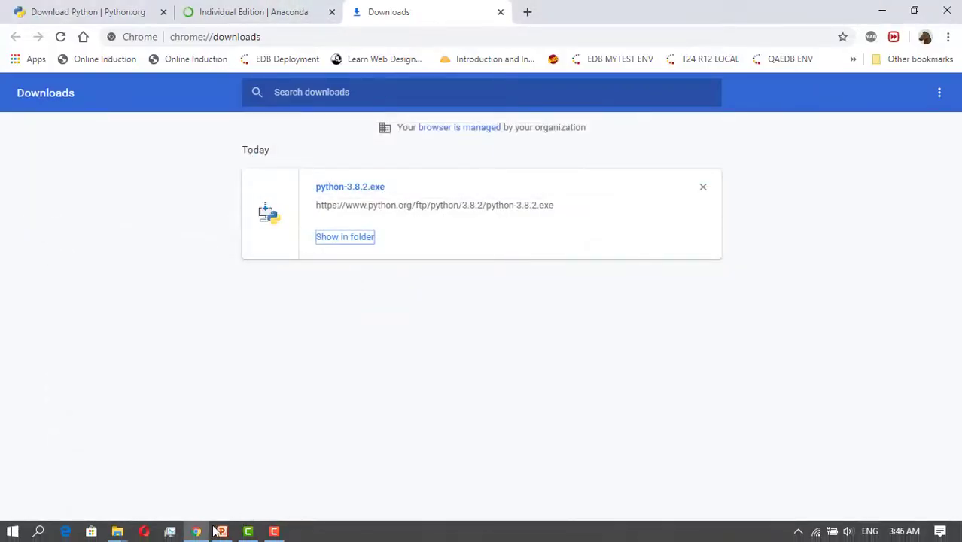
Switch to the PowerPoint presentation and highlight the Anaconda distribution link on the Installing Python slide.
mouse_move(221, 532)
left_click(263, 452)
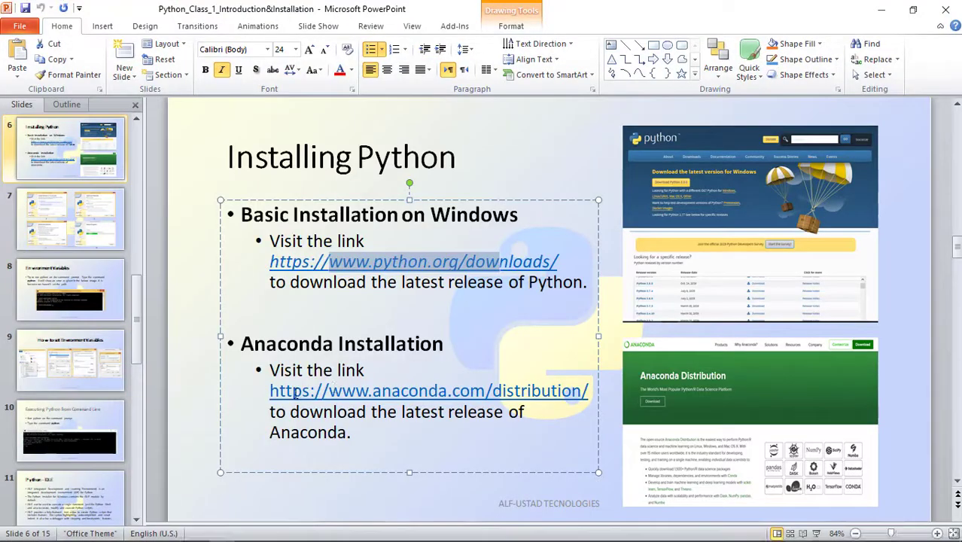
left_click_drag(271, 390, 569, 390)
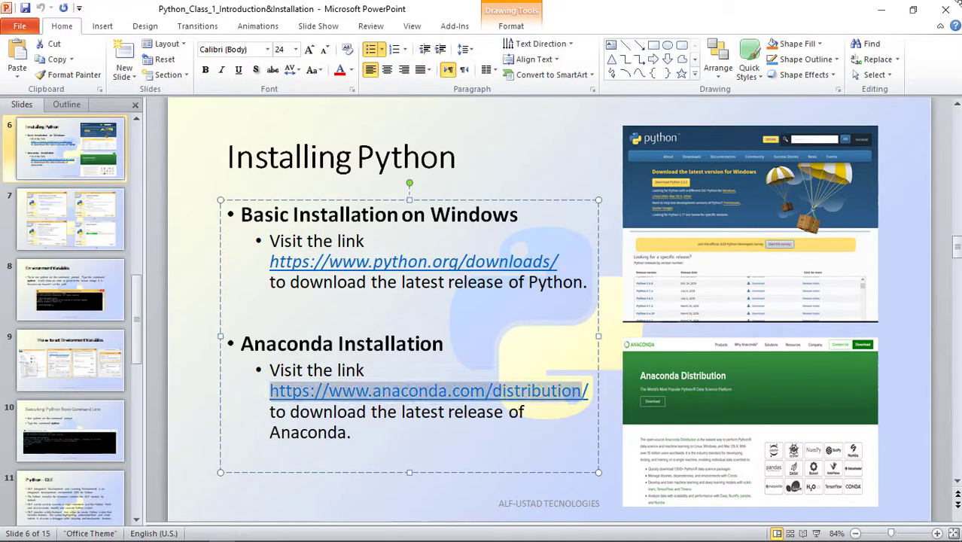
left_click(882, 9)
Download the Windows 64-Bit Graphical Installer for Python 3.7 from Anaconda's Individual Edition page.
left_click(325, 9)
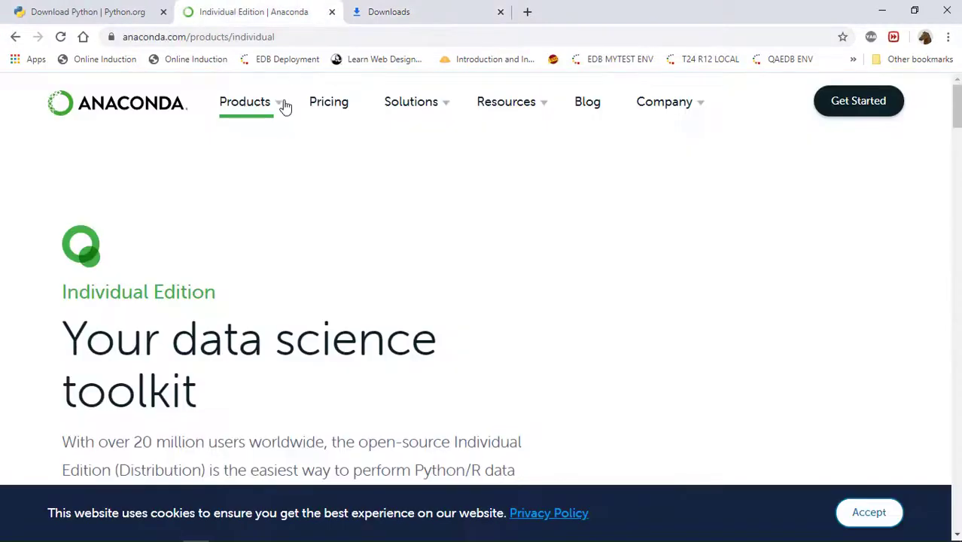
scroll(449, 201, "down", 5)
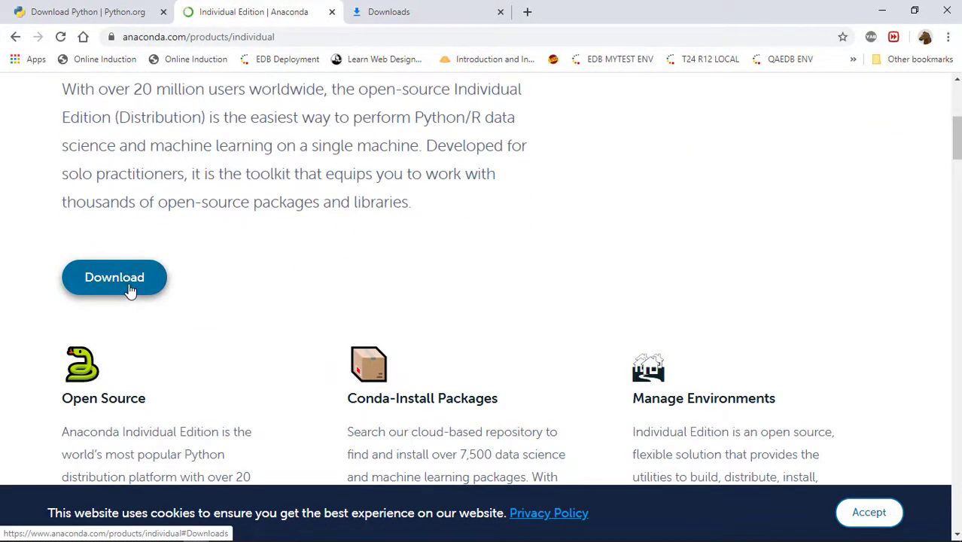
left_click(130, 290)
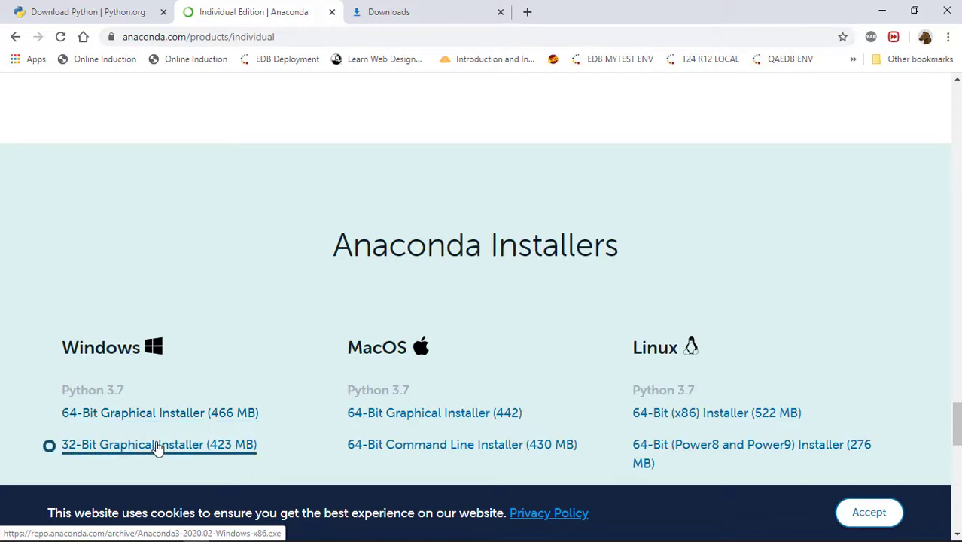
left_click(118, 416)
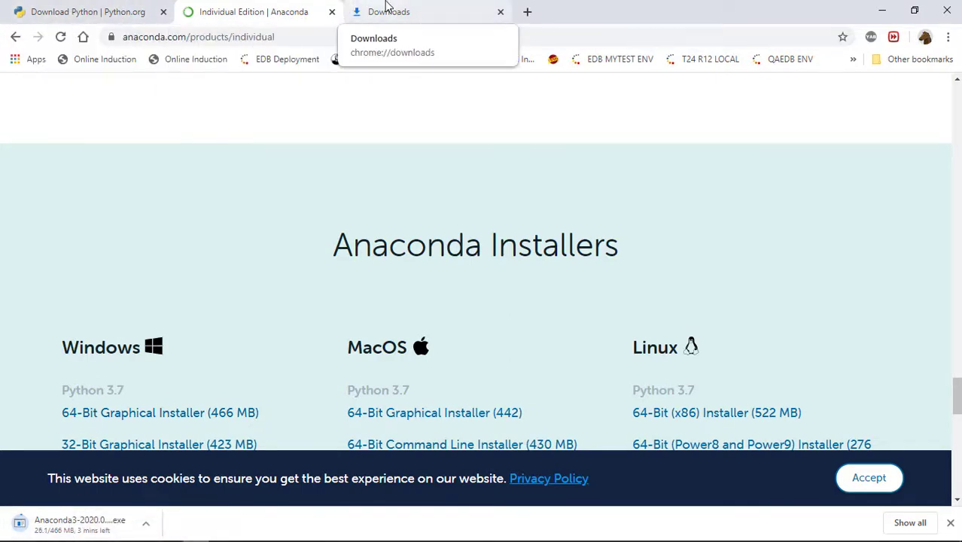
Locate the downloaded python-3.8.2 installer in File Explorer and run it, accepting the security warning.
left_click(386, 11)
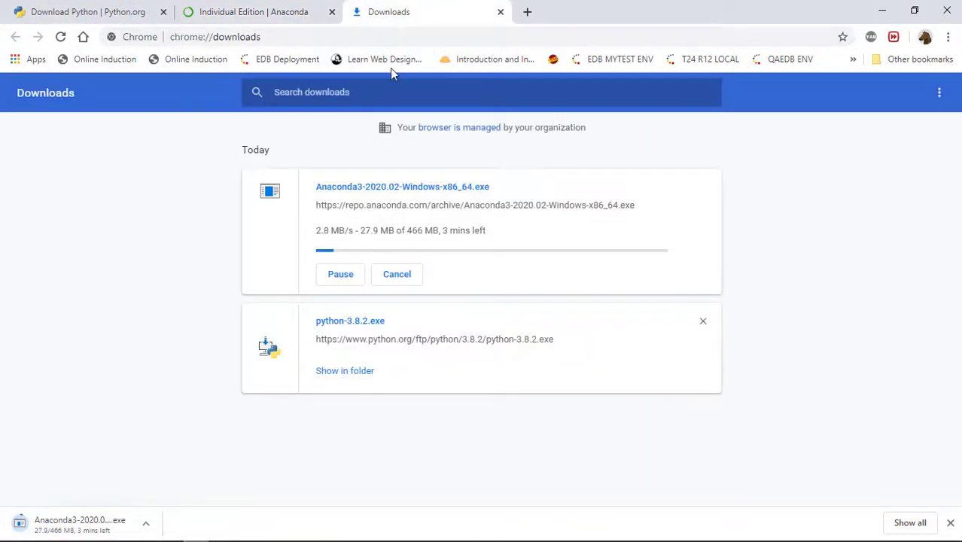
left_click(336, 371)
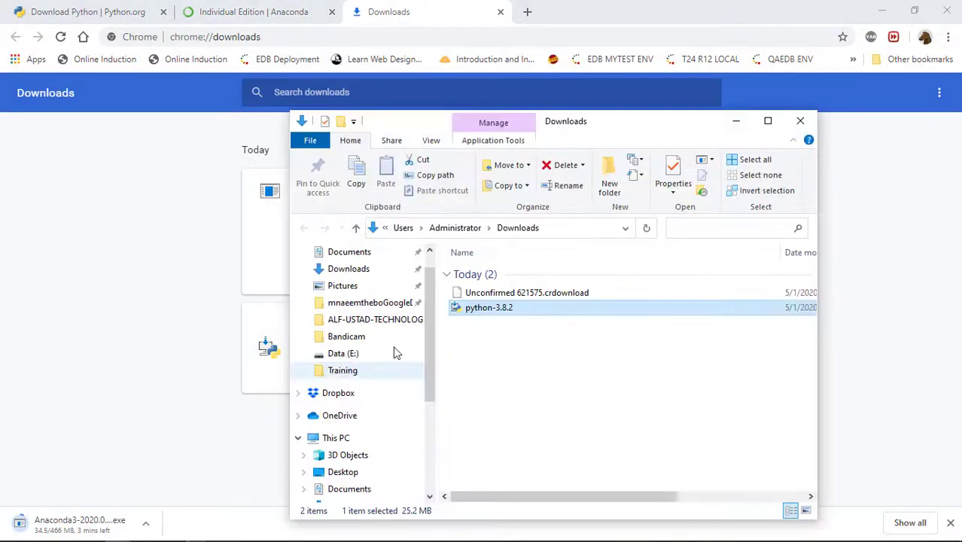
left_click(769, 121)
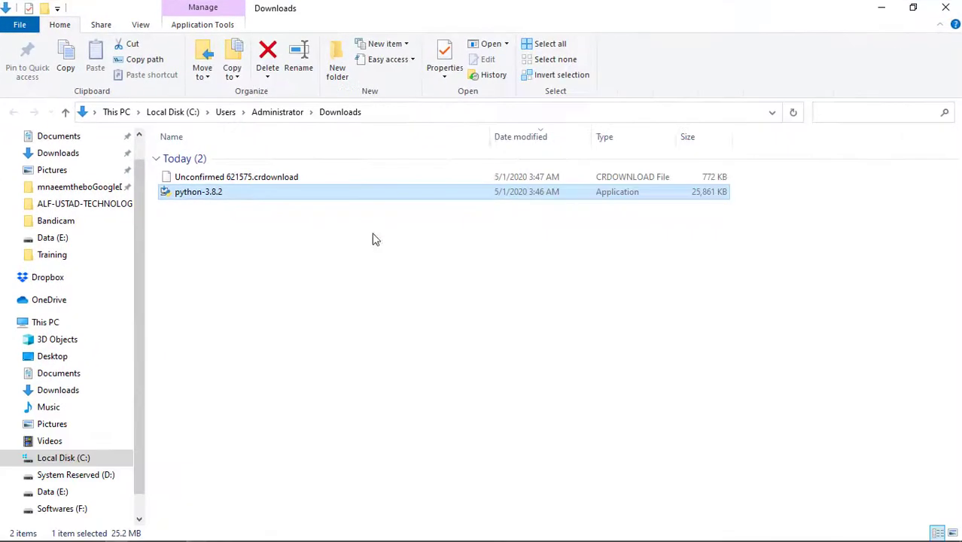
right_click(202, 197)
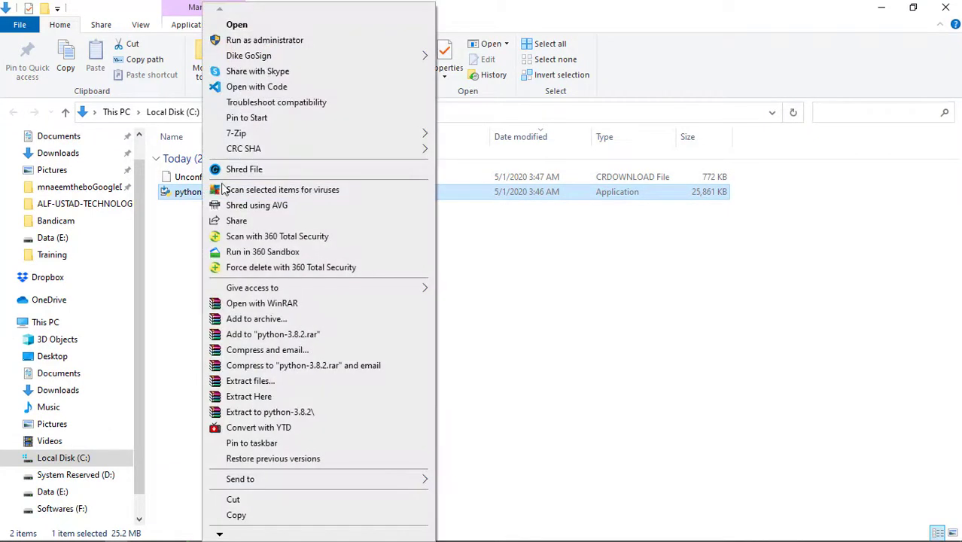
left_click(228, 24)
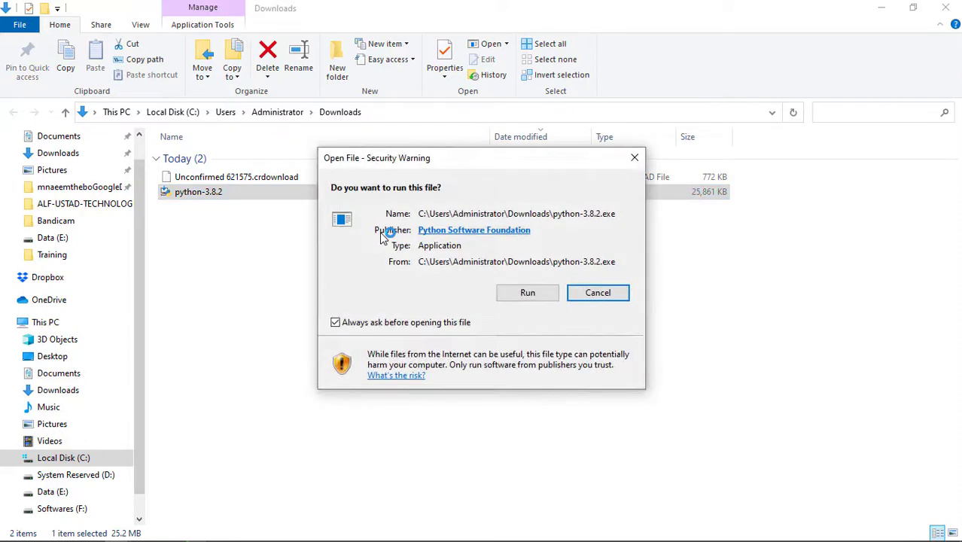
left_click(531, 293)
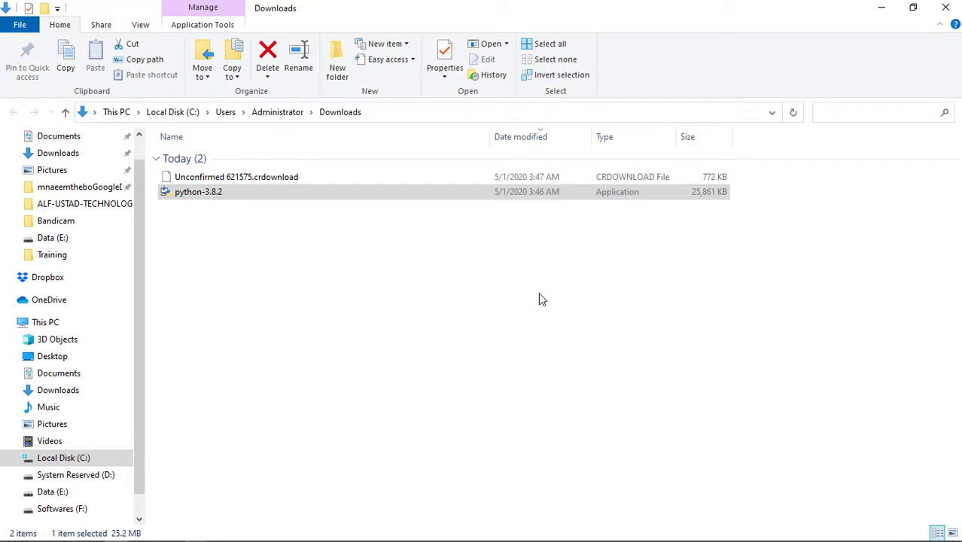
Enable adding Python 3.8 to PATH in the setup window and start the default installation.
left_click_drag(144, 286, 38, 280)
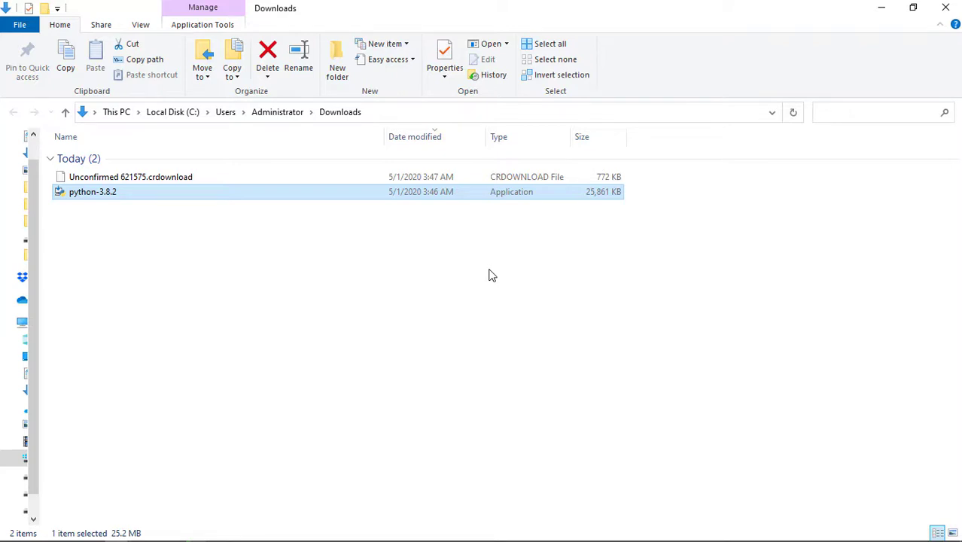
left_click(884, 6)
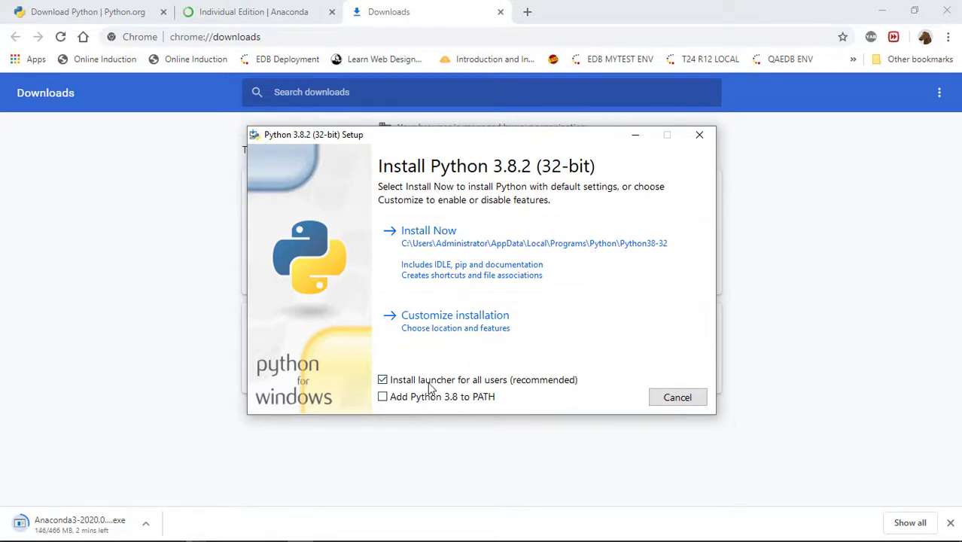
left_click_drag(392, 142, 366, 156)
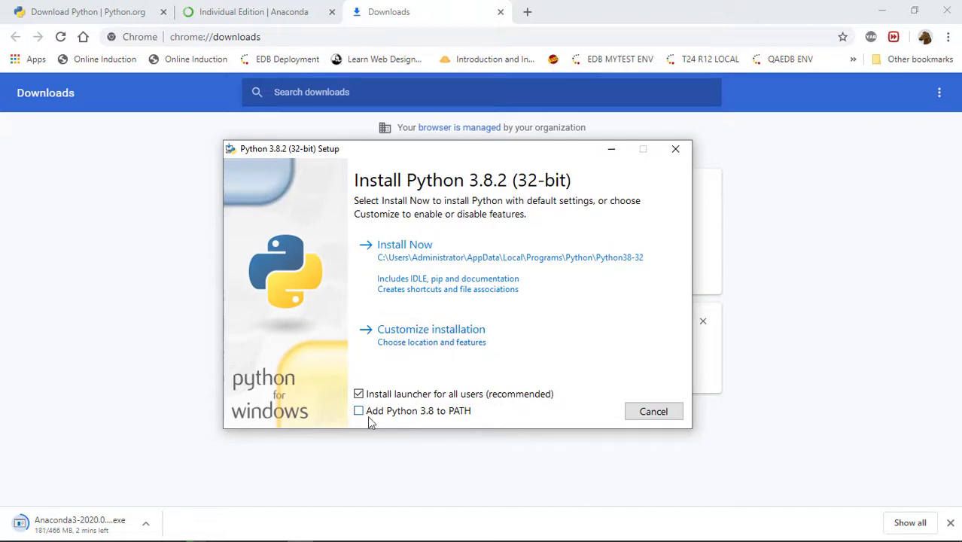
left_click(358, 414)
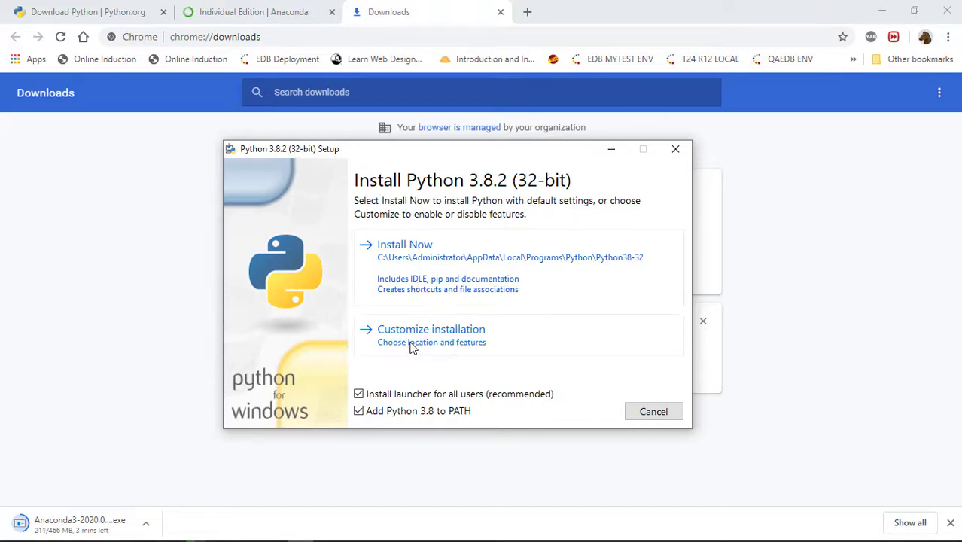
left_click(403, 253)
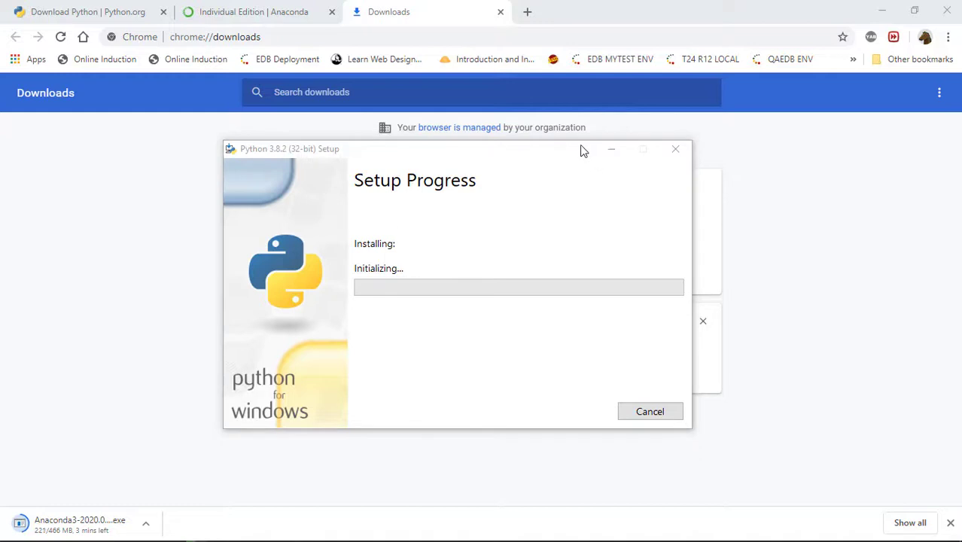
Switch to the Downloads folder in File Explorer and create a new folder named Python.
mouse_move(15, 539)
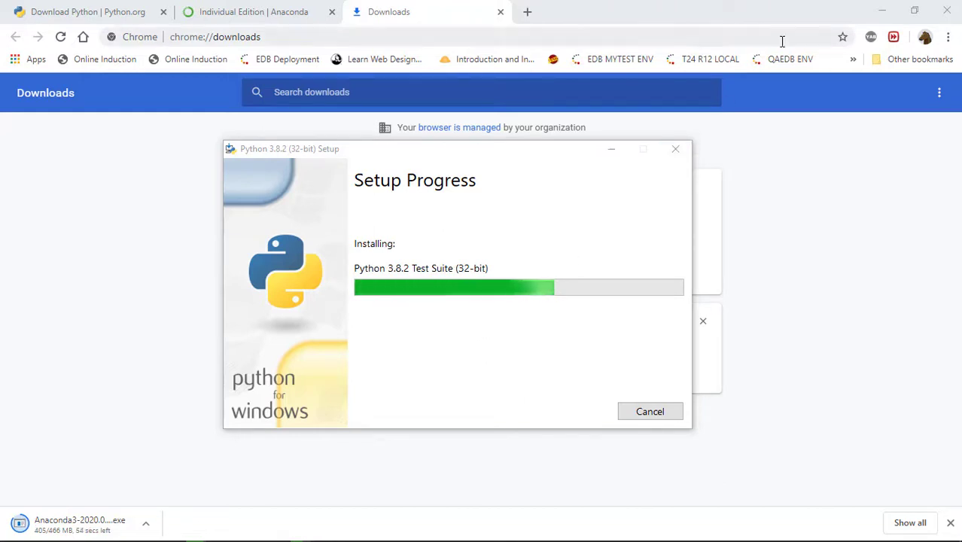
left_click(874, 11)
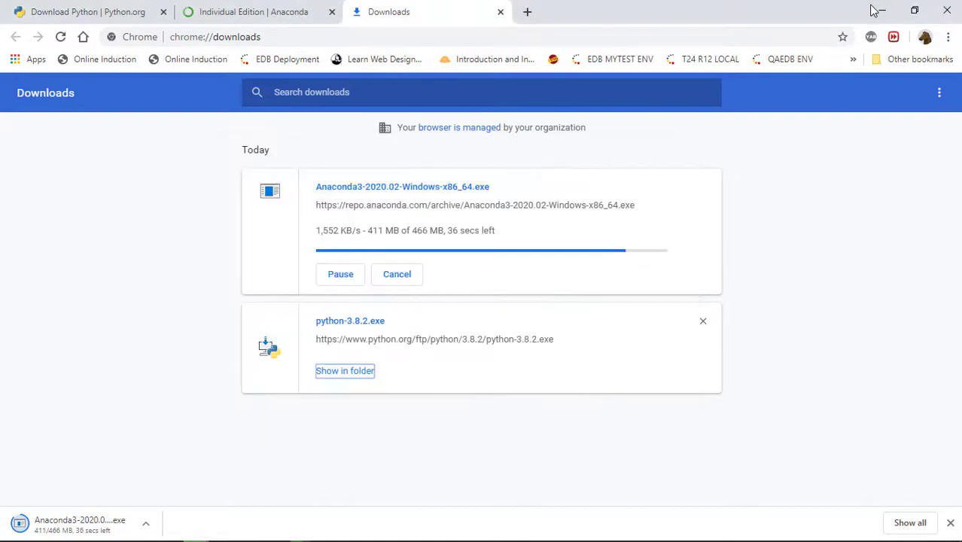
left_click(876, 11)
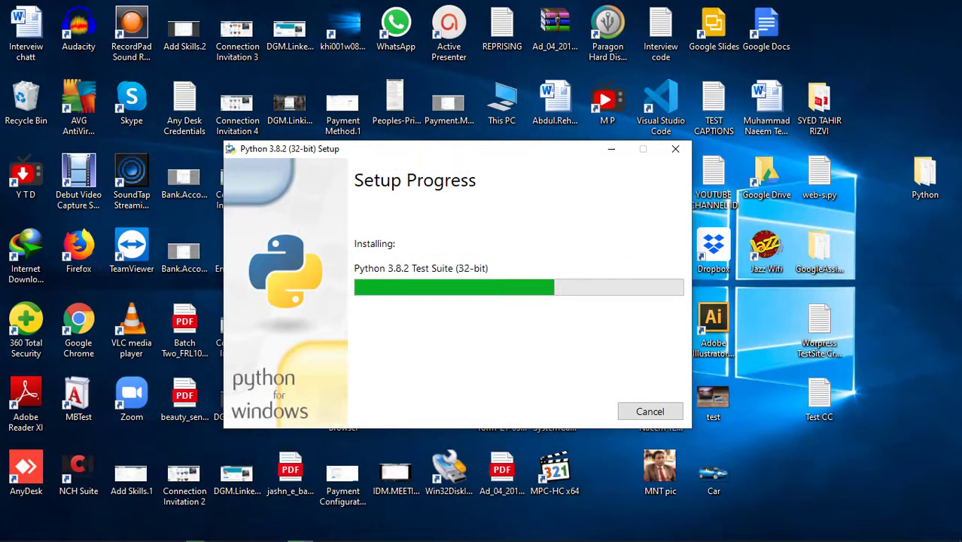
mouse_move(118, 532)
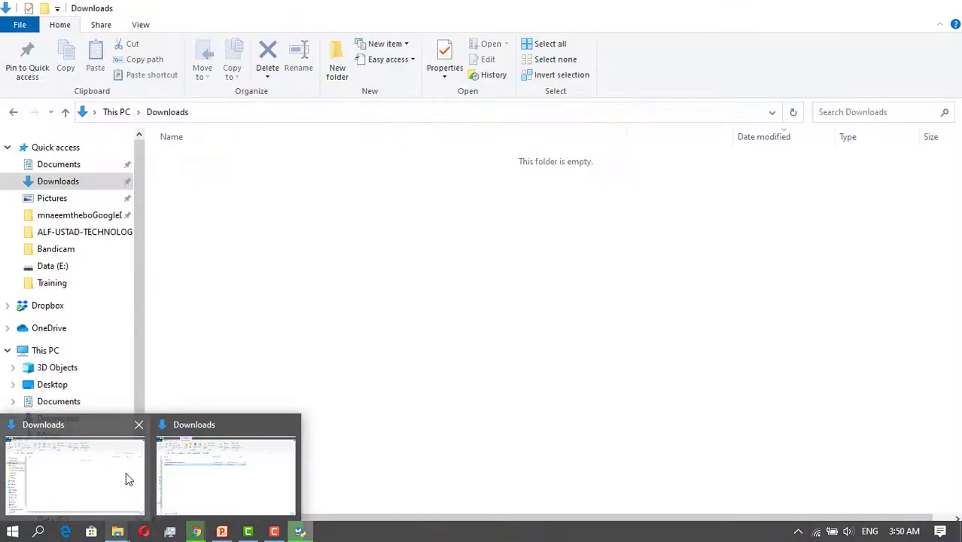
left_click(122, 474)
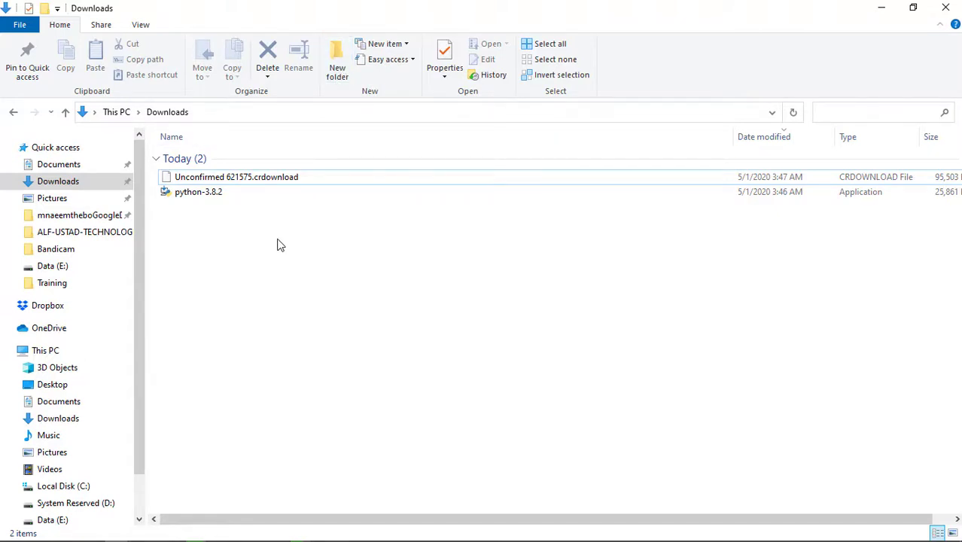
left_click(341, 69)
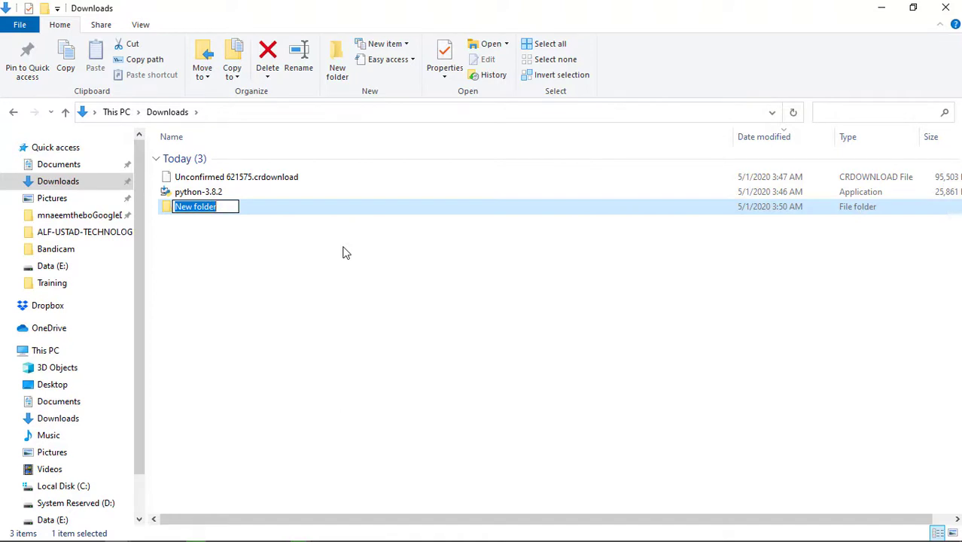
type("P")
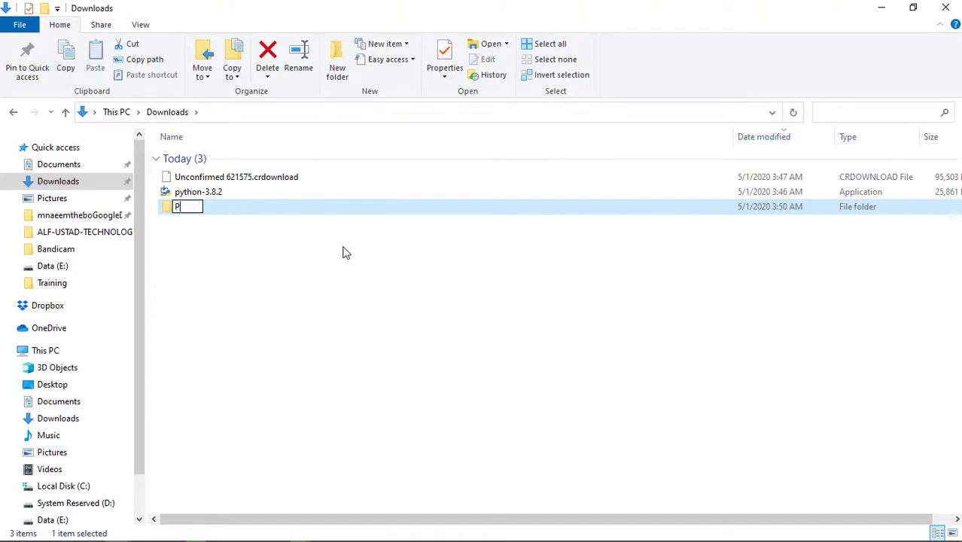
type("ython")
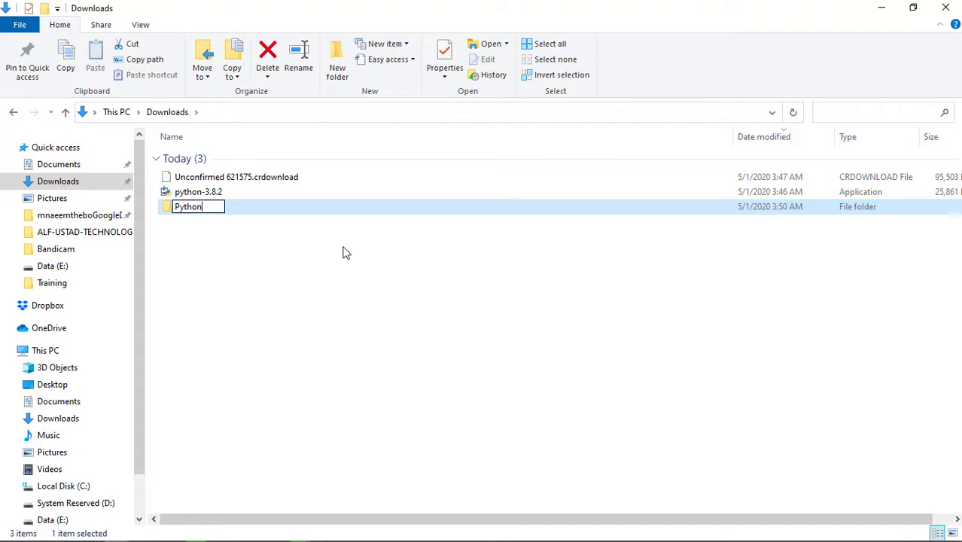
key("Return")
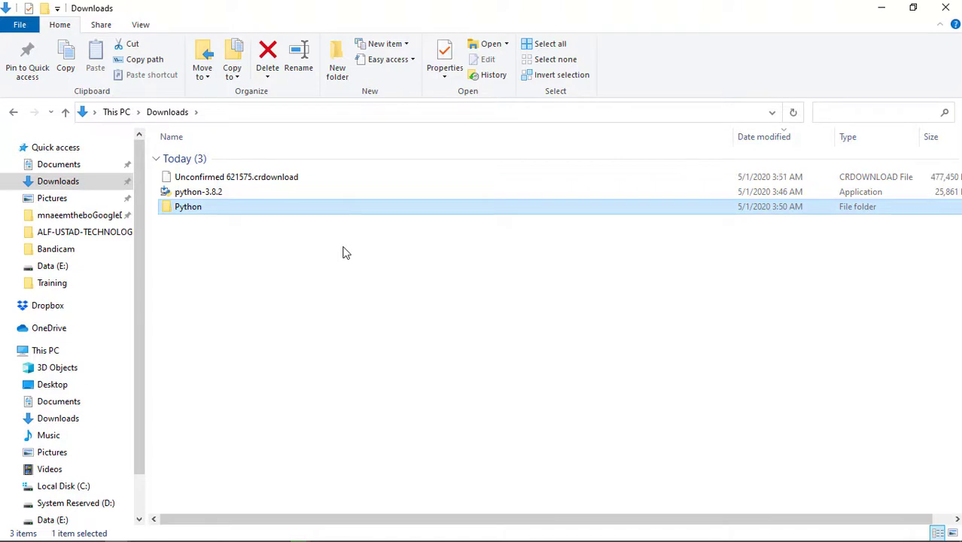
Open the Python folder and launch a command prompt from its location with cmd.
double_click(213, 207)
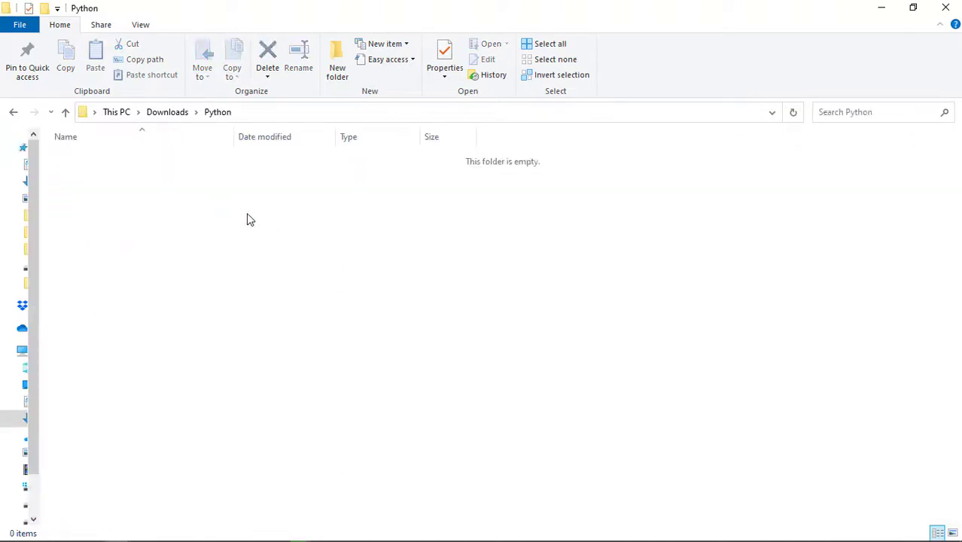
left_click(12, 115)
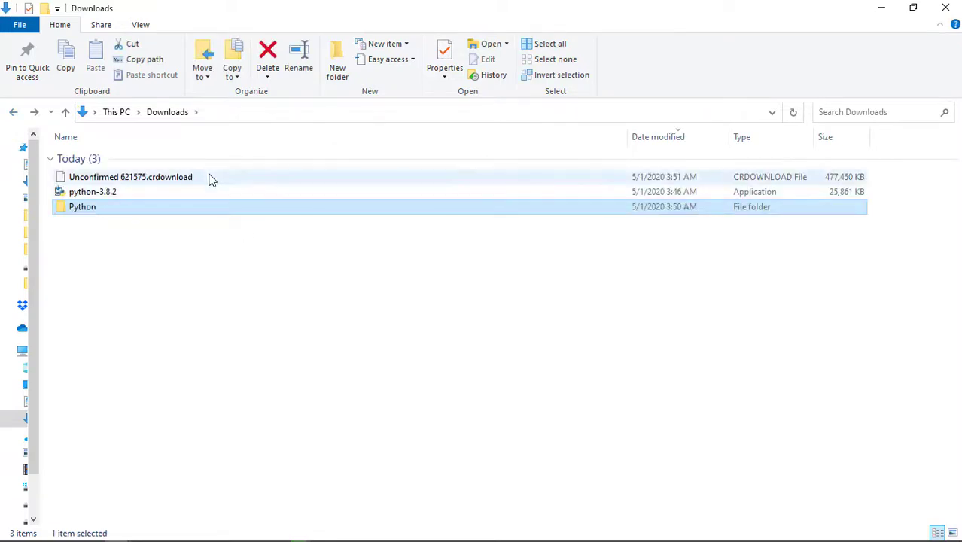
double_click(151, 211)
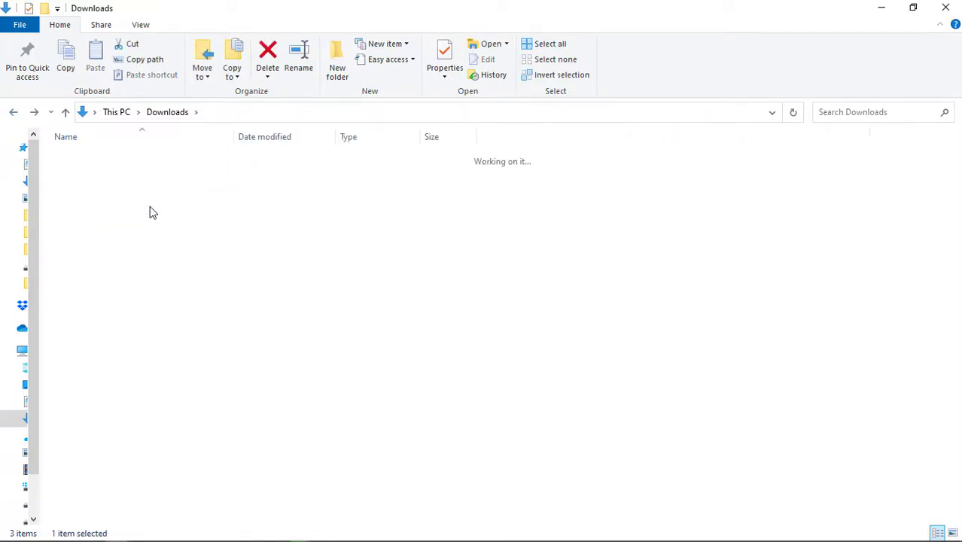
left_click(265, 114)
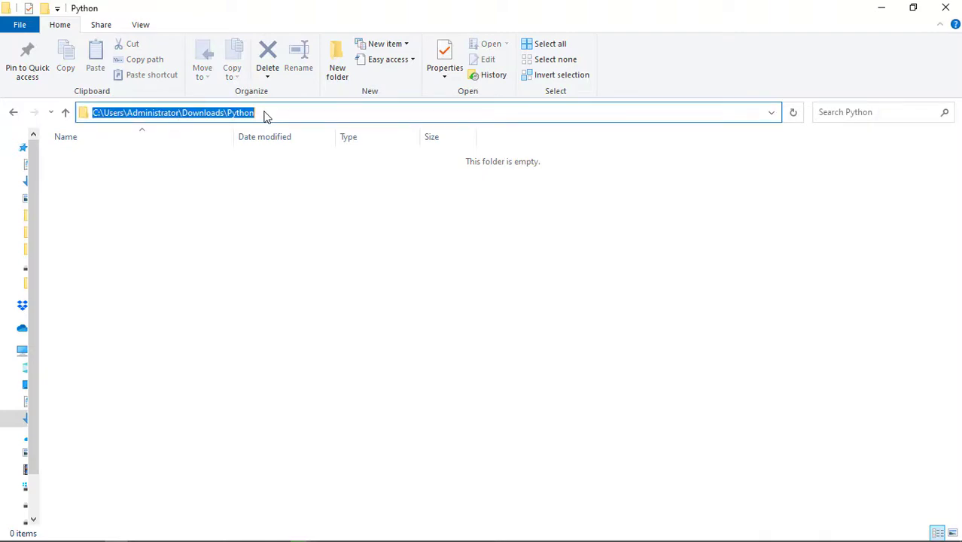
type("cmd")
key("Return")
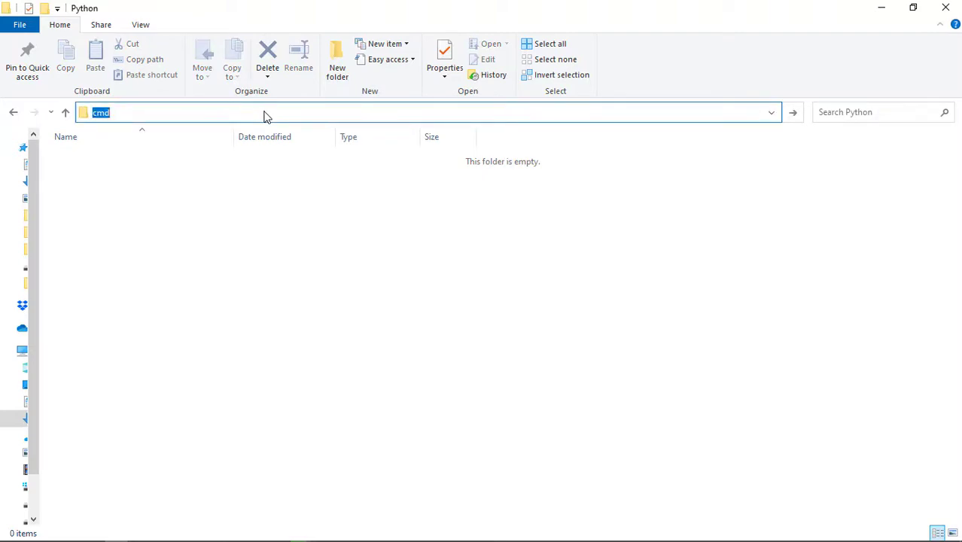
Open a command prompt from the Python folder's location and start the Python interpreter in it.
left_click(264, 111)
key("Return")
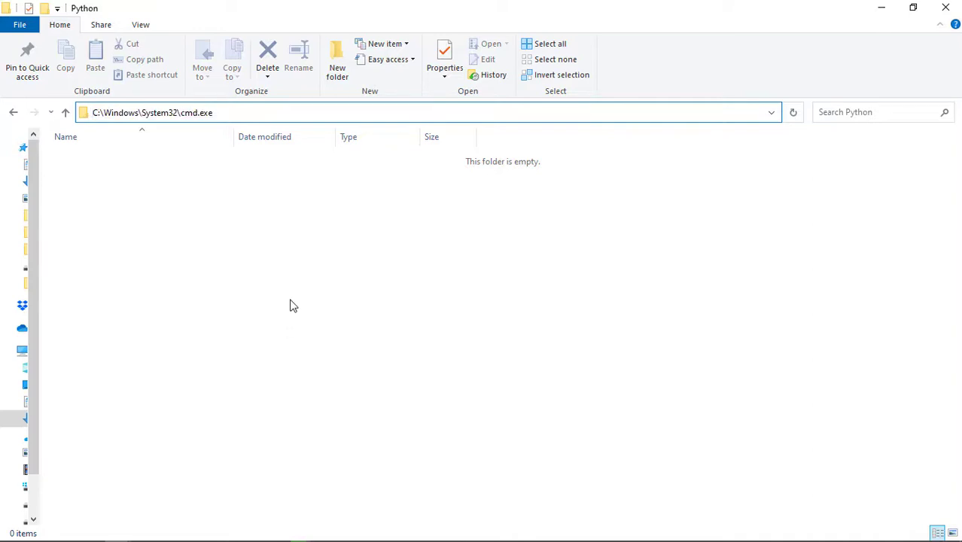
key("Return")
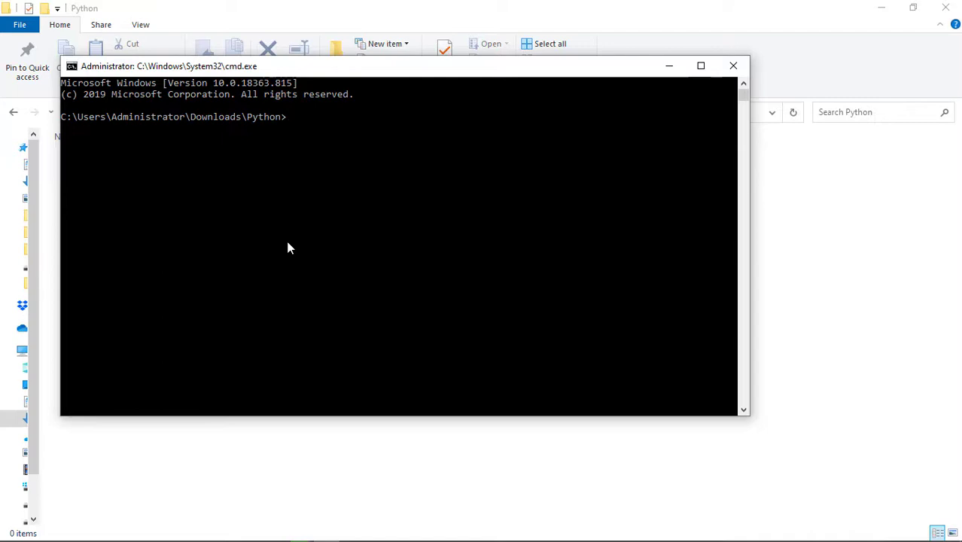
type("Python")
key("Return")
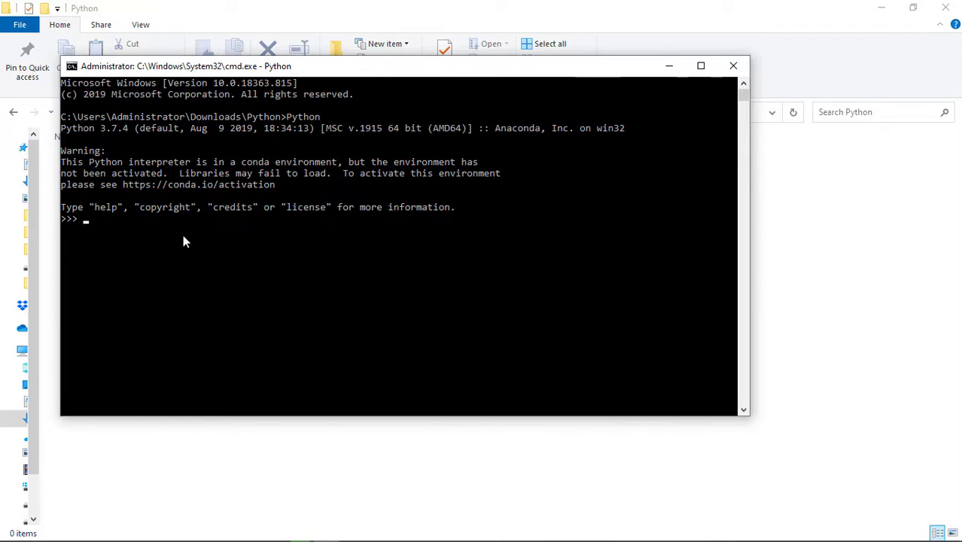
Minimize the open windows and check the Python 3.8.2 setup progress and the Anaconda download in Chrome.
left_click(670, 70)
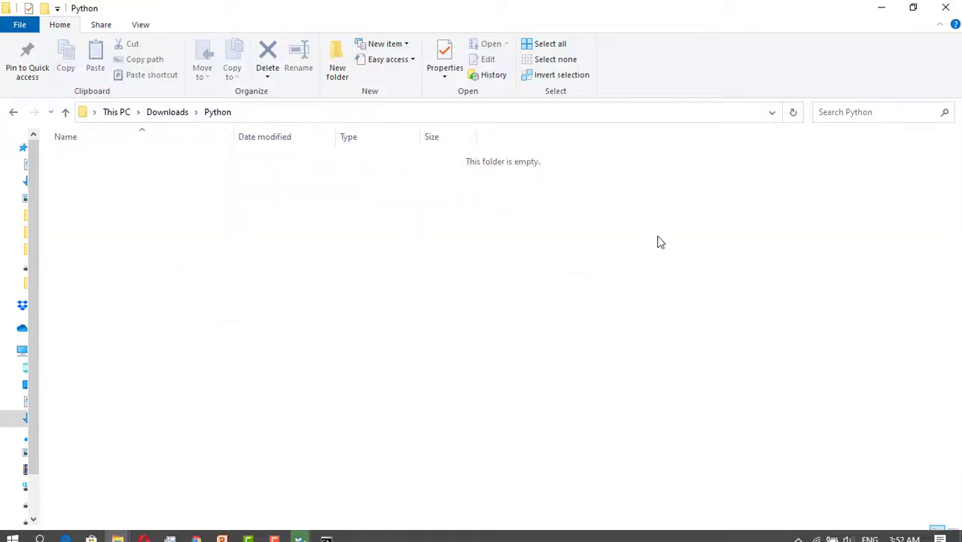
left_click(882, 8)
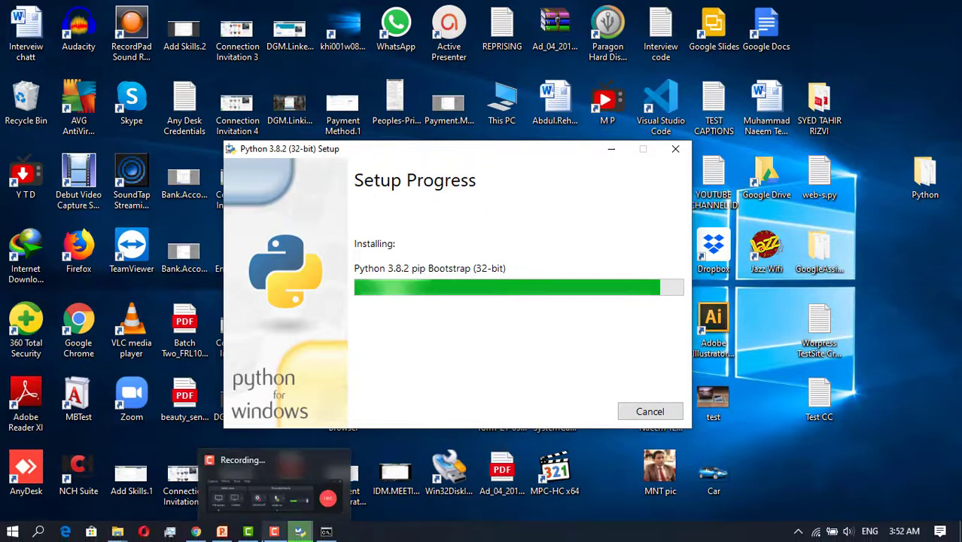
mouse_move(117, 532)
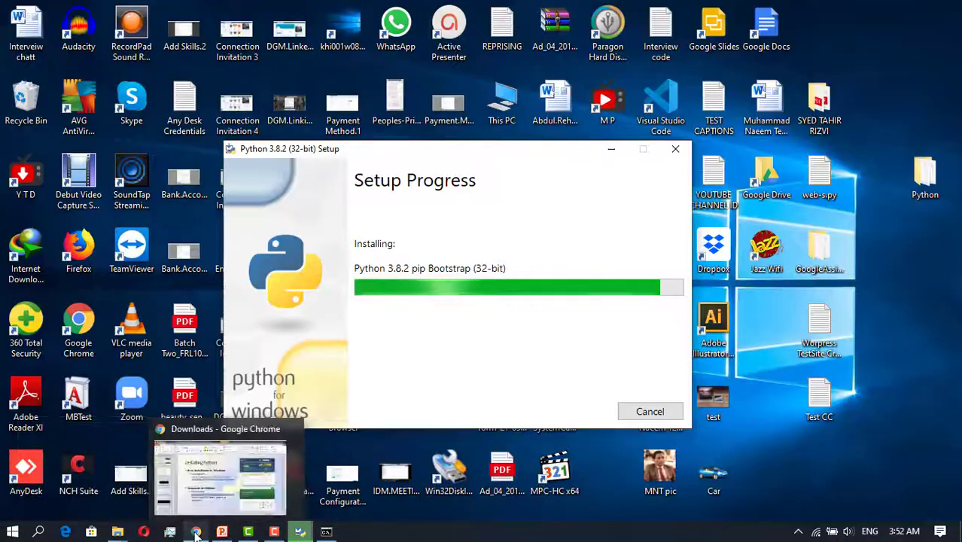
left_click(196, 532)
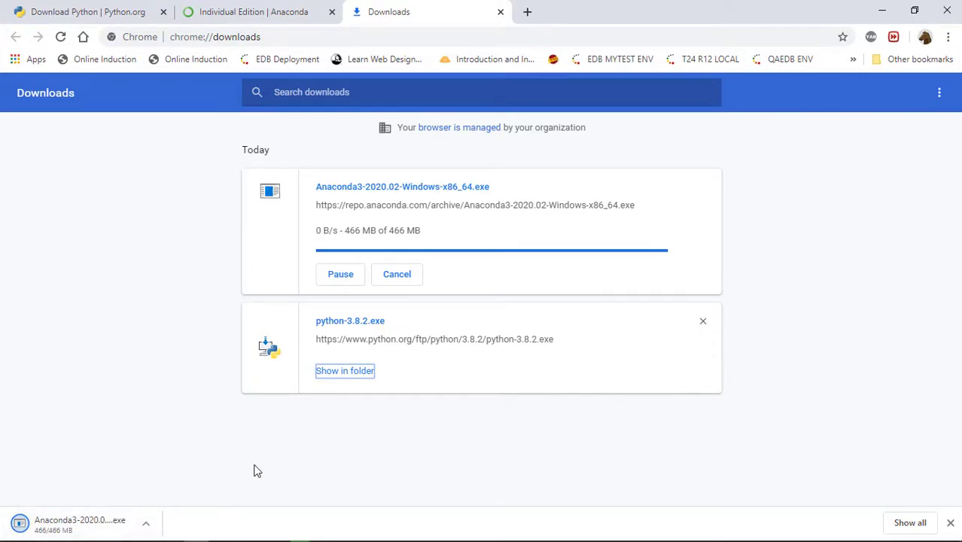
left_click(883, 11)
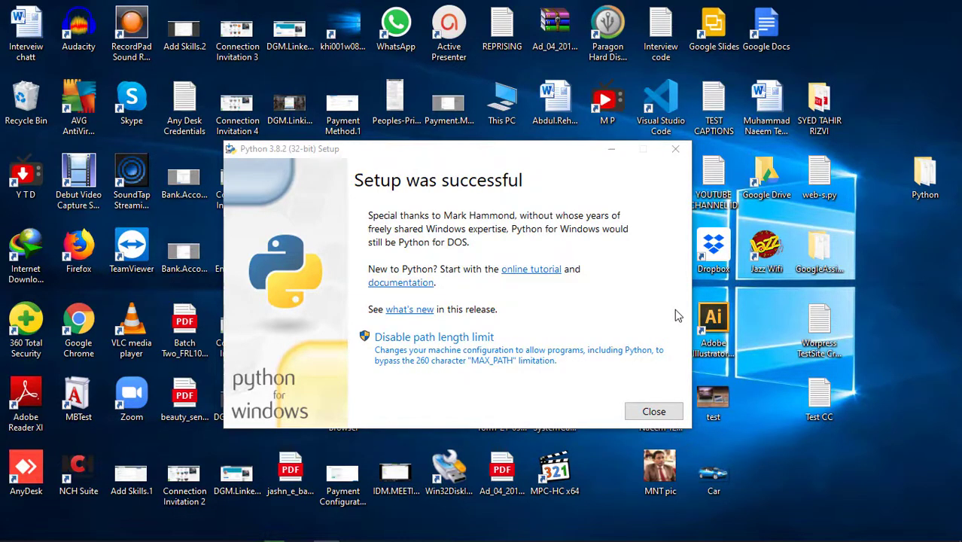
Close the Python 3.8.2 (32-bit) setup window once the installation is complete.
left_click(485, 161)
left_click_drag(486, 161, 485, 119)
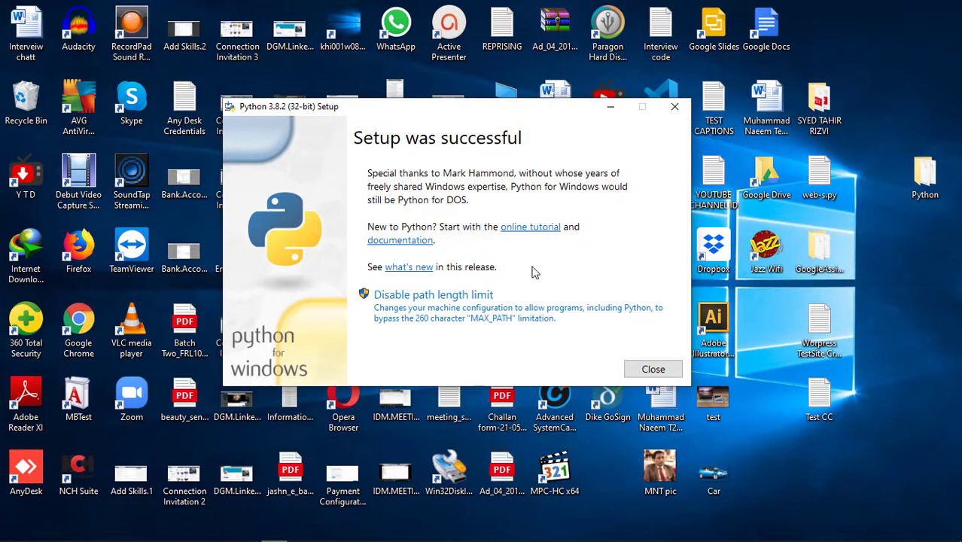
left_click(633, 370)
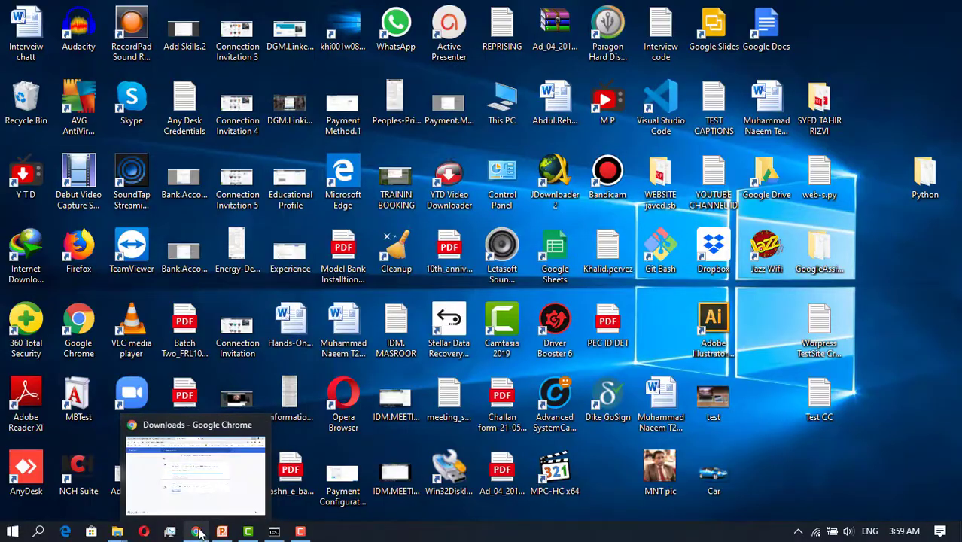
Switch to Chrome and show the downloaded Anaconda3-2020.02-Windows-x86_64 installer in its folder, with the window maximized.
left_click(196, 532)
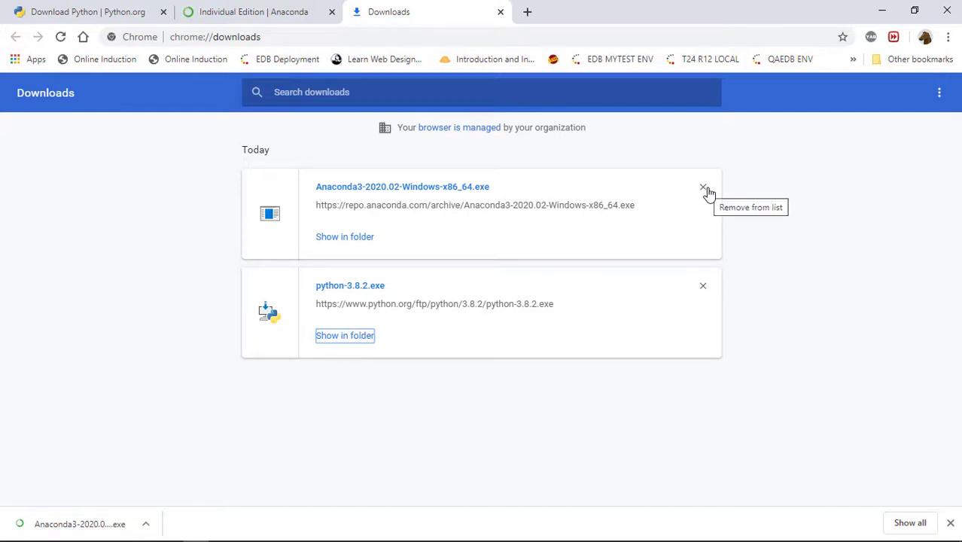
left_click(346, 240)
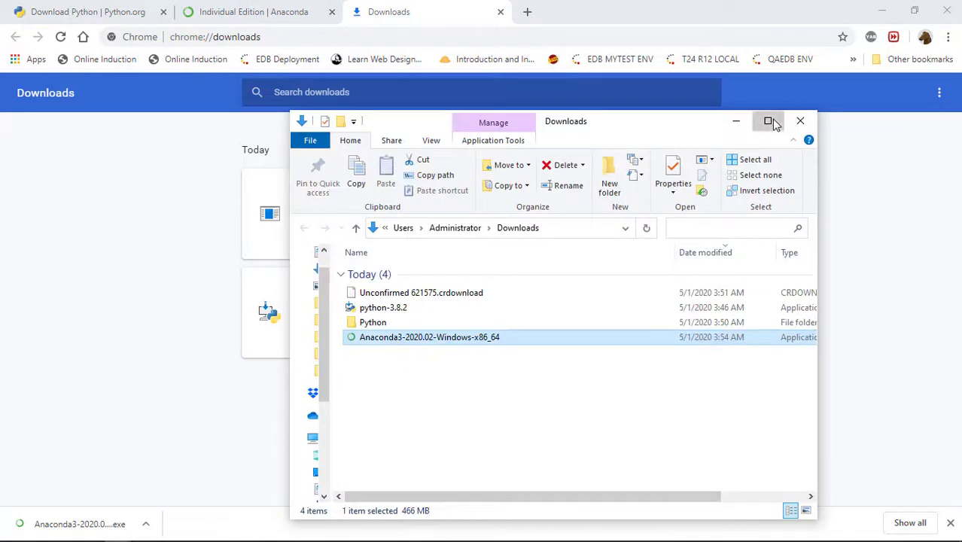
left_click(770, 122)
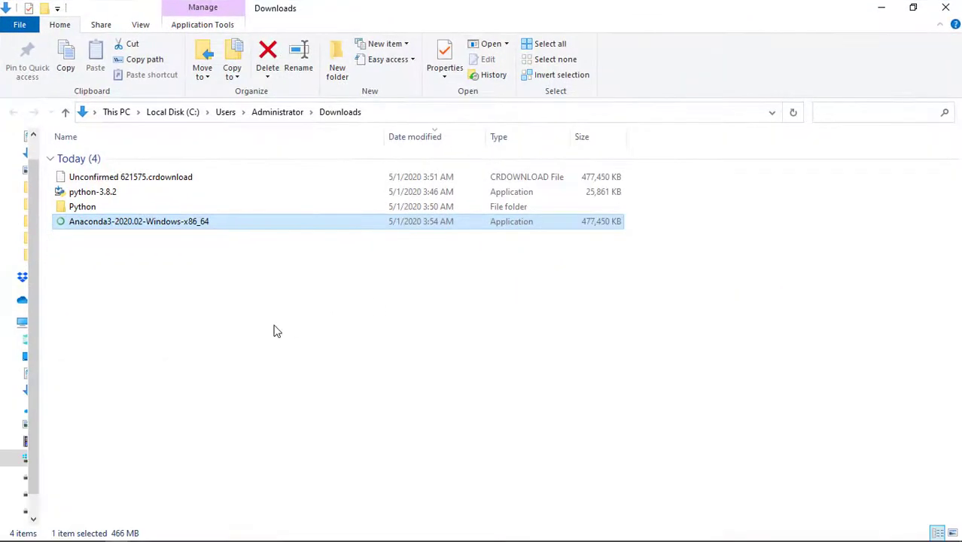
Try to run the Anaconda3-2020.02-Windows-x86_64 installer as administrator, cancelling at the security warning.
right_click(174, 226)
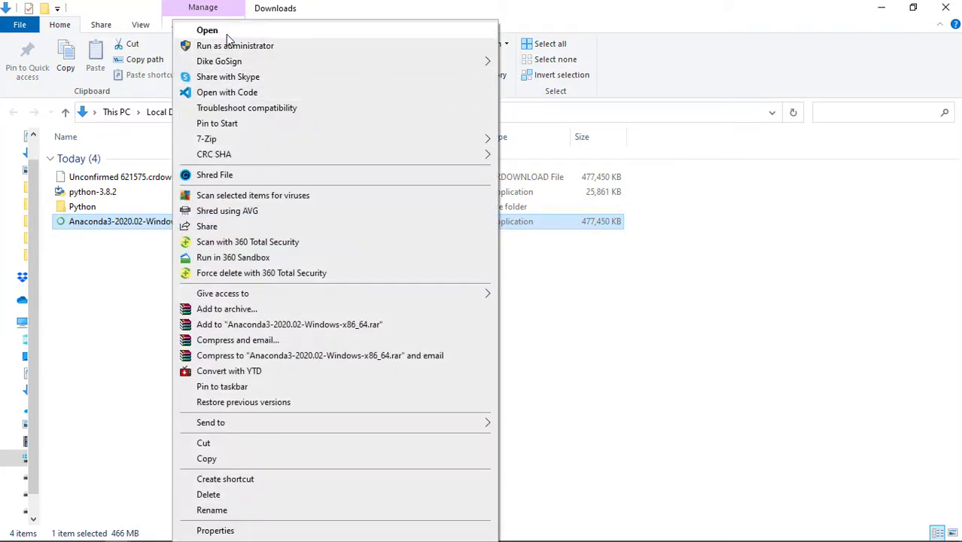
left_click(232, 44)
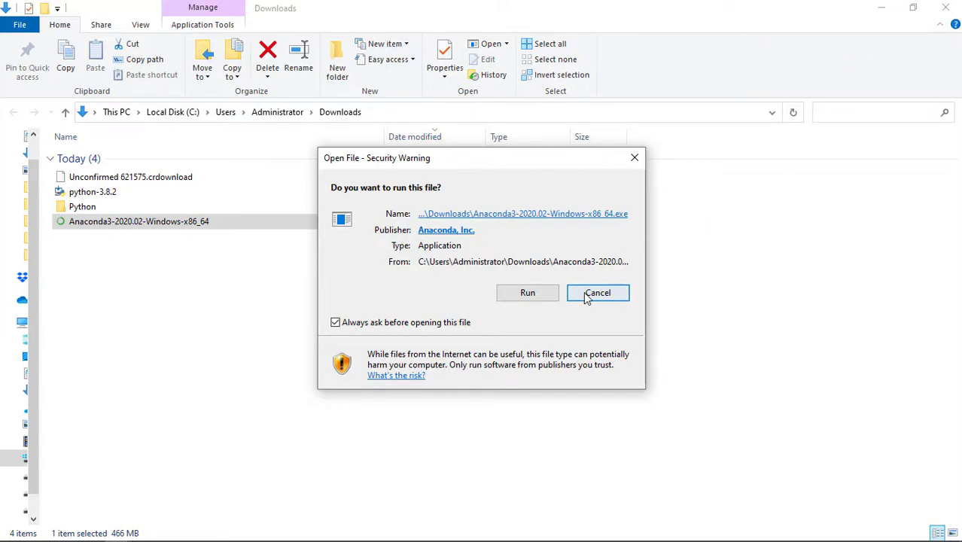
left_click(610, 288)
left_click(882, 7)
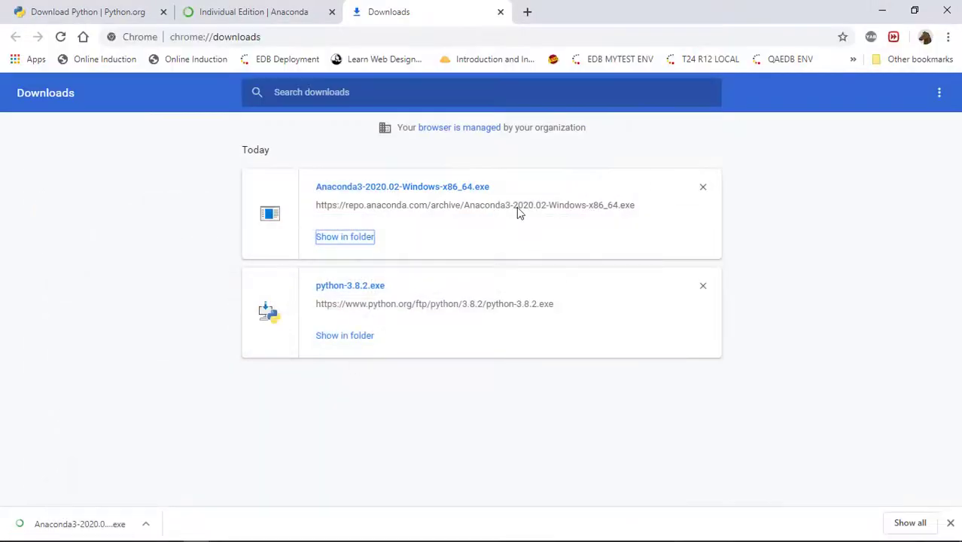
left_click(884, 10)
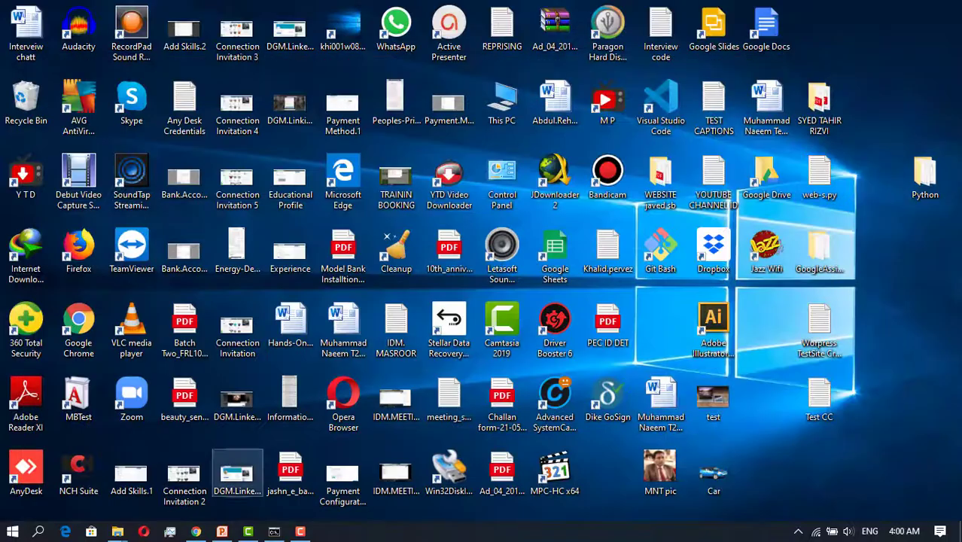
mouse_move(117, 532)
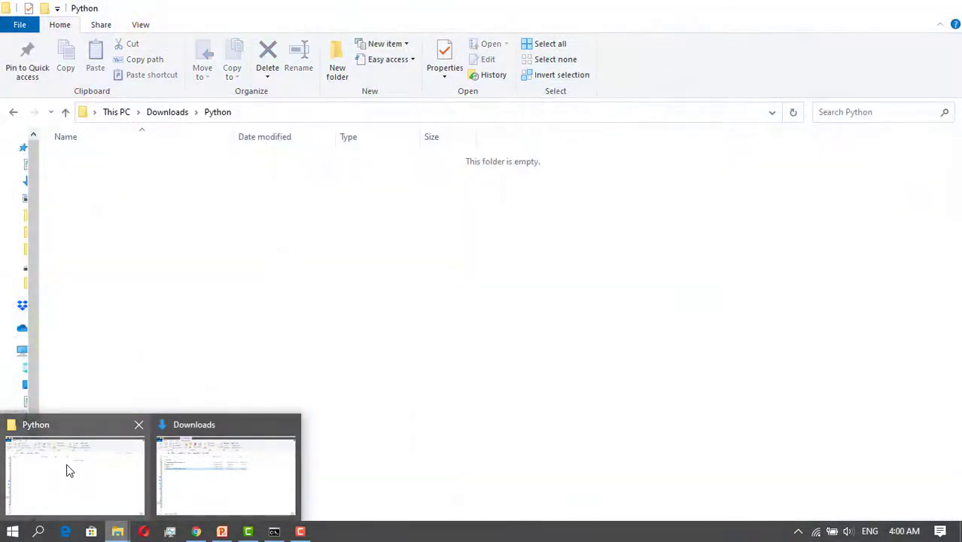
left_click(68, 468)
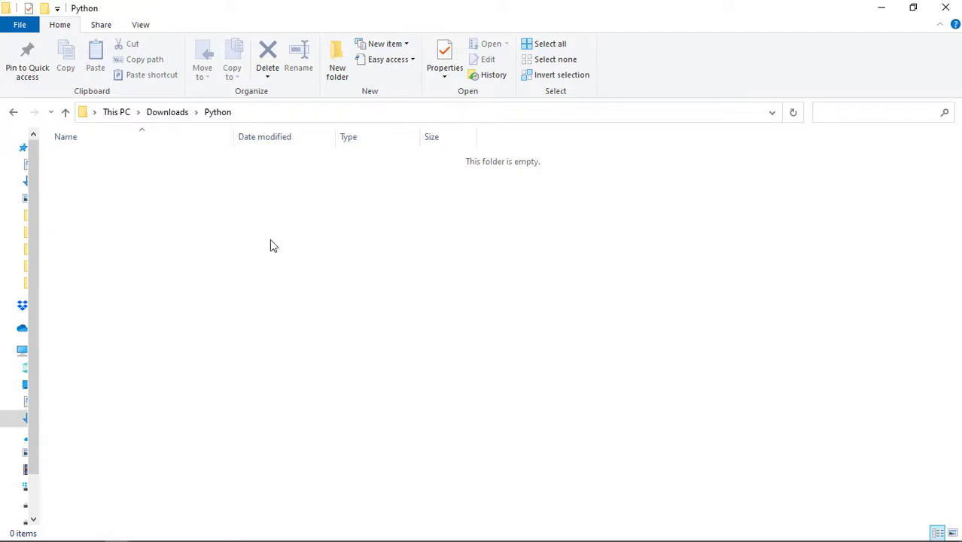
left_click(879, 7)
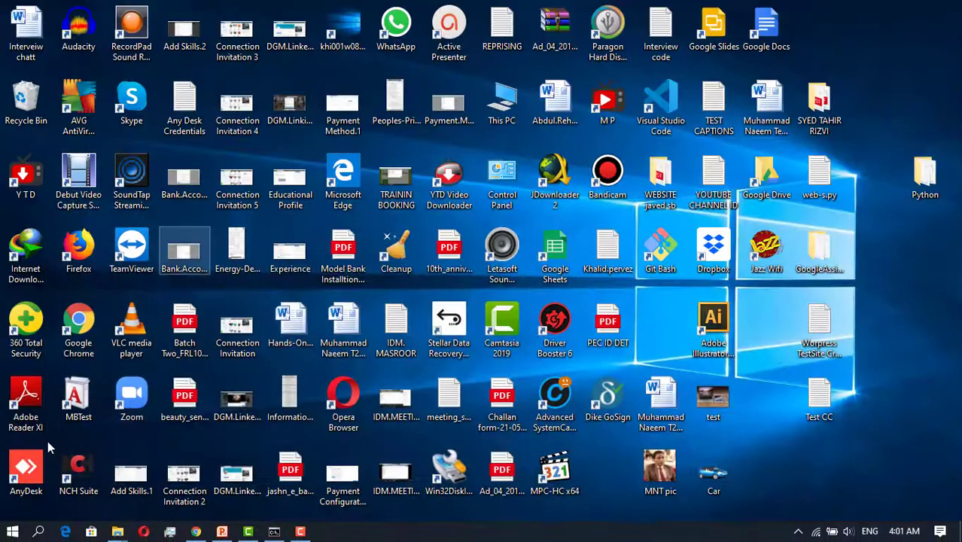
left_click(13, 533)
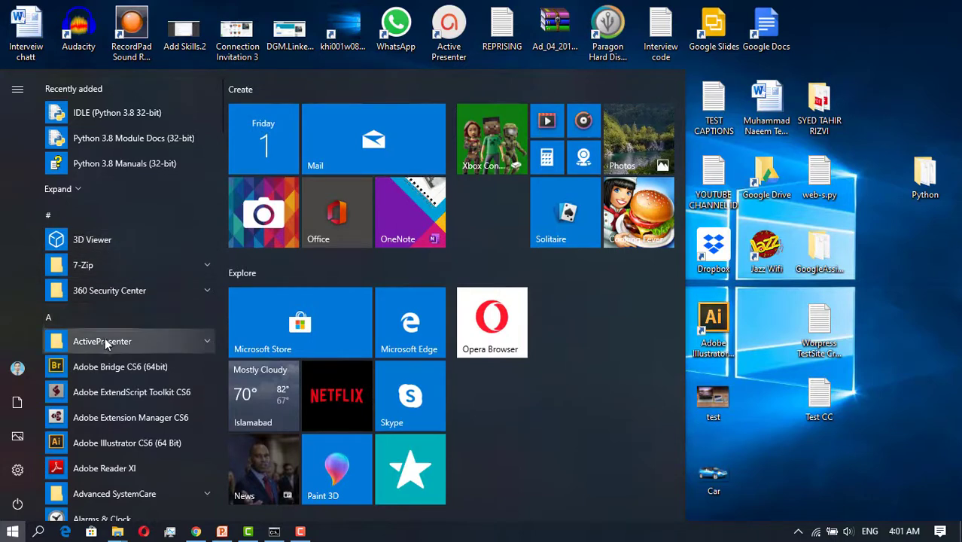
scroll(110, 336, "down", 3)
scroll(111, 335, "down", 7)
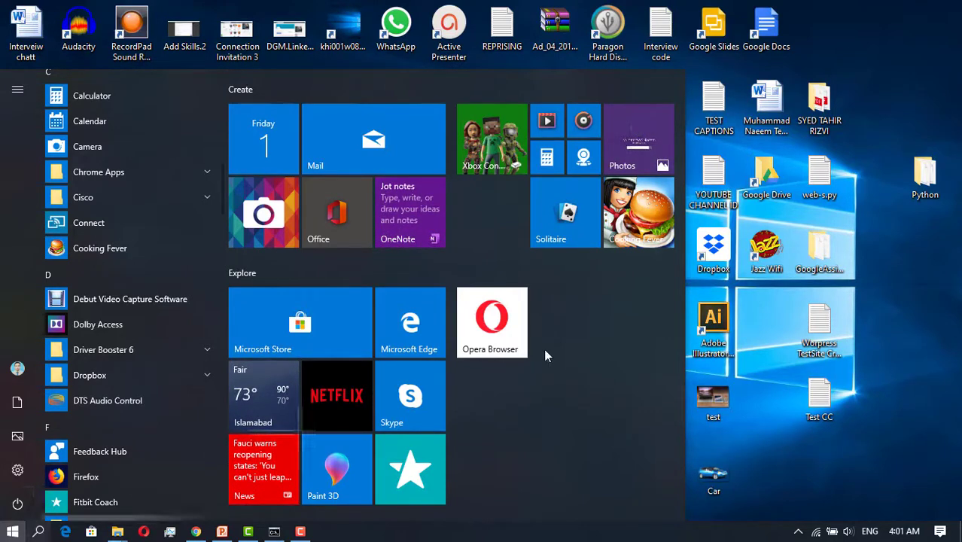
Open a command prompt from the Python folder's location and launch Jupyter with the command jupyter notebook.
mouse_move(118, 532)
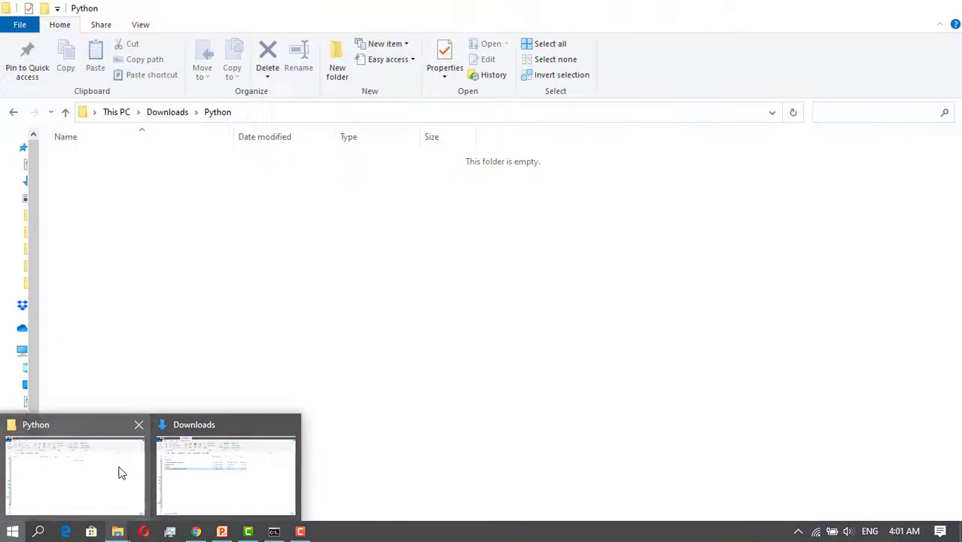
left_click(122, 473)
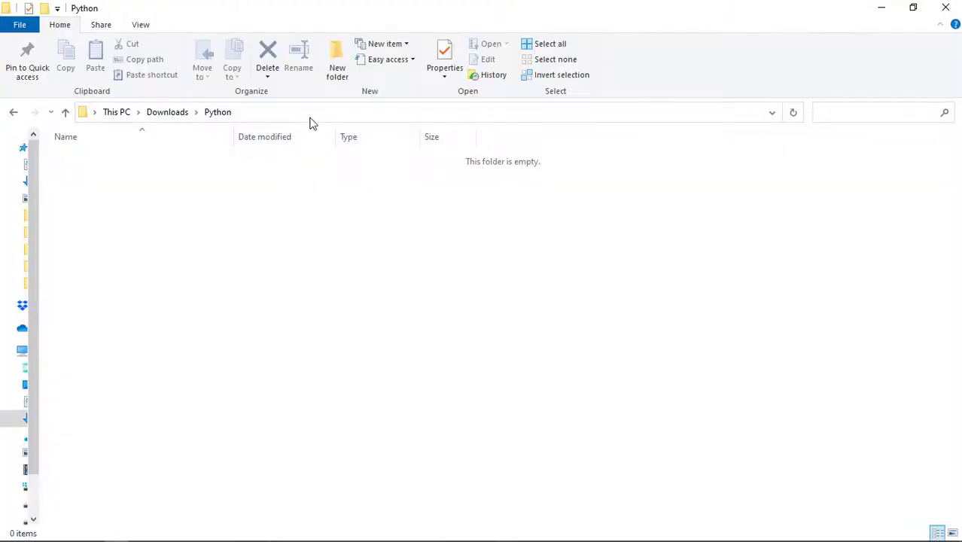
left_click(312, 109)
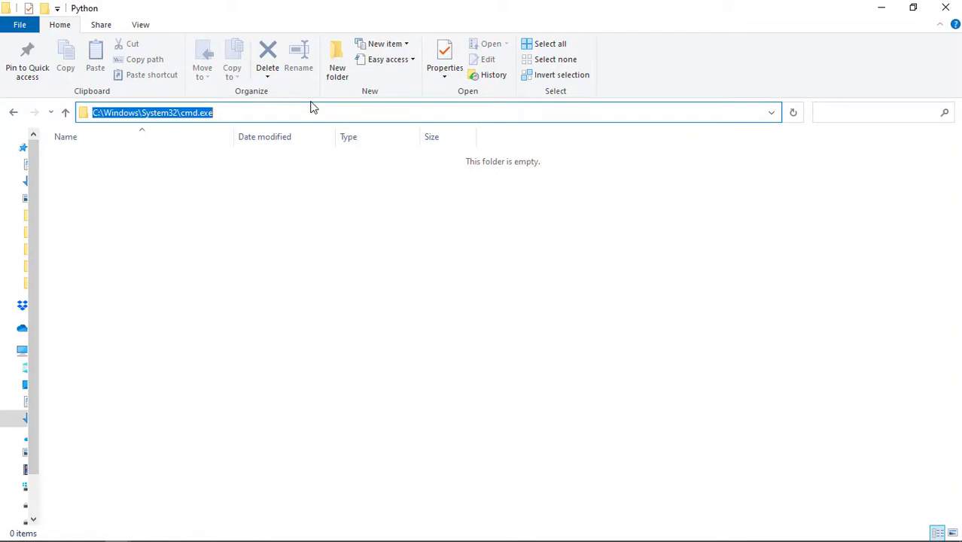
left_click(312, 110)
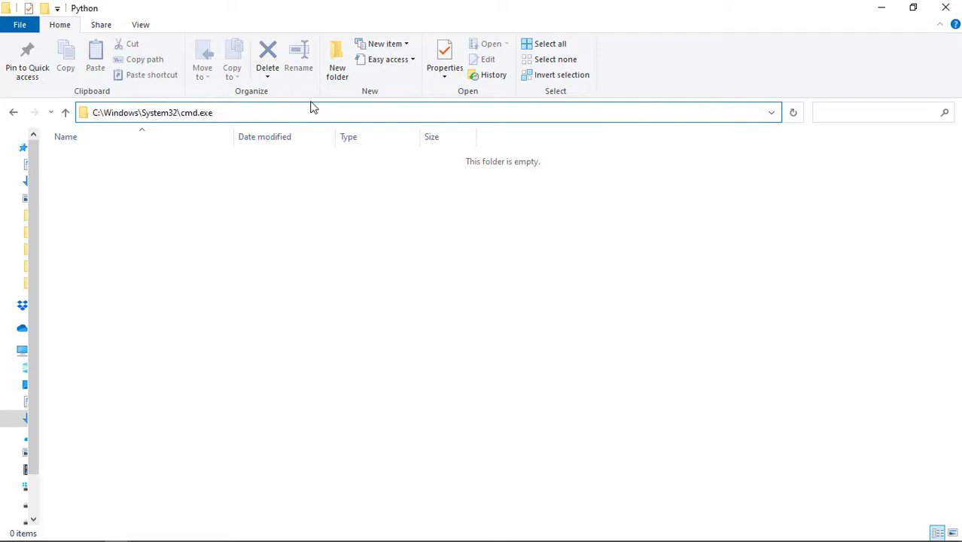
key("Return")
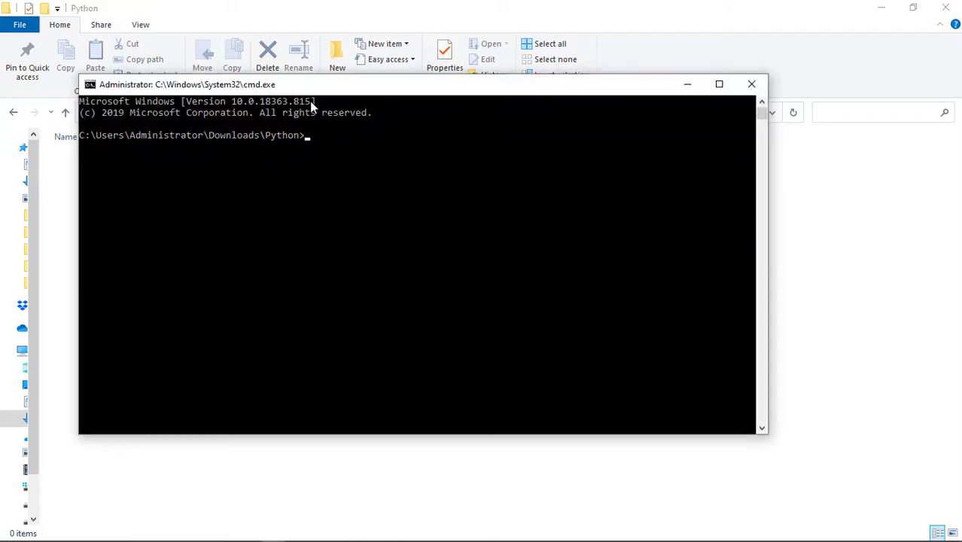
type("jupyter notebook")
key("Return")
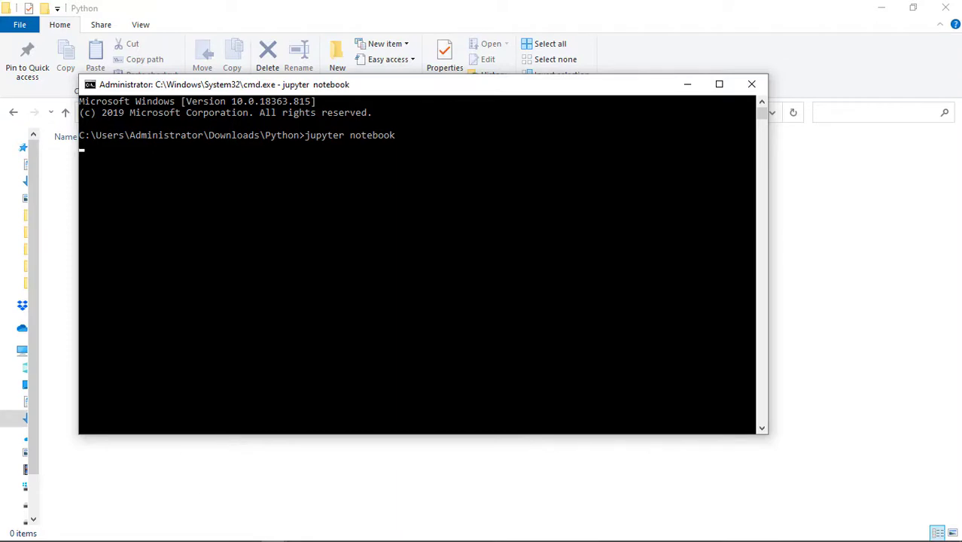
Search Windows for the Jupyter Notebook (Anaconda3) app, and dismiss the search without opening it.
left_click(40, 532)
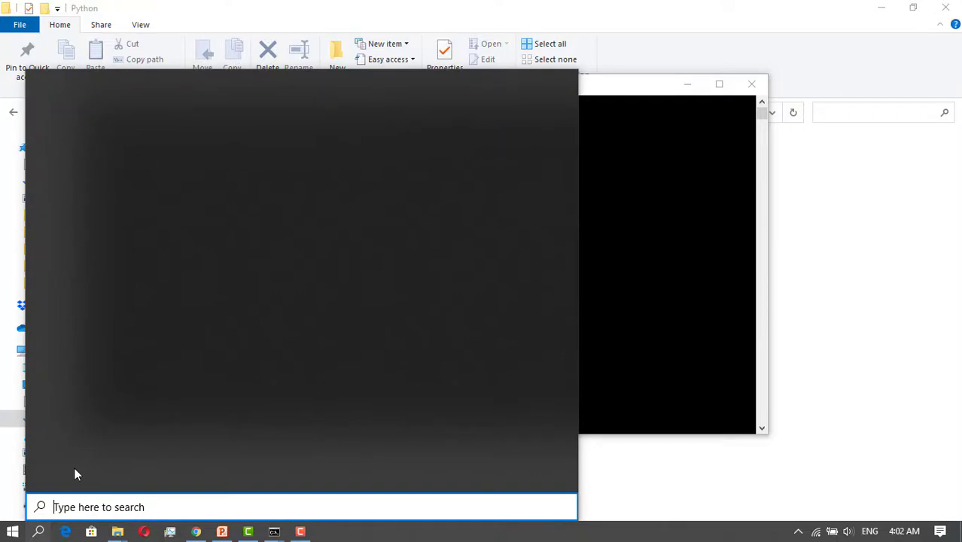
type("jupyter ")
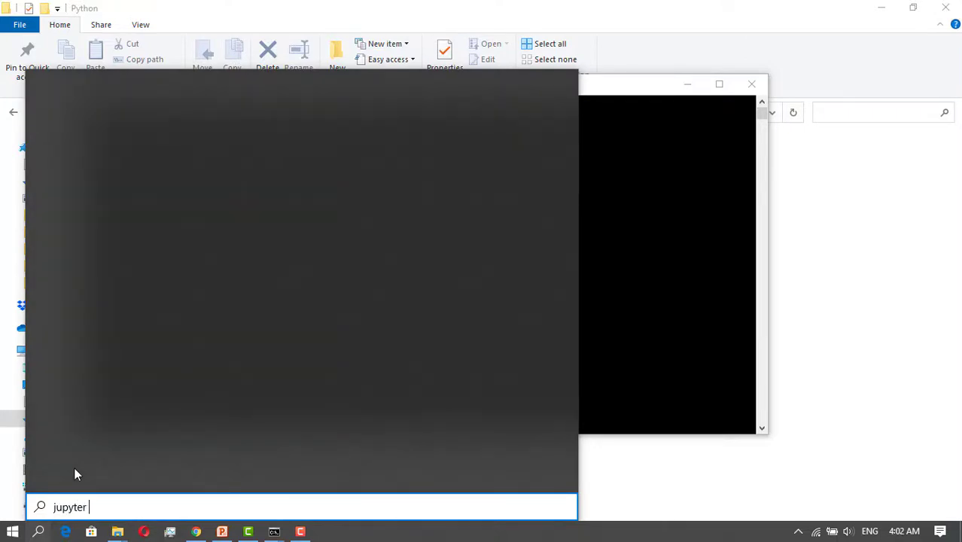
type("not")
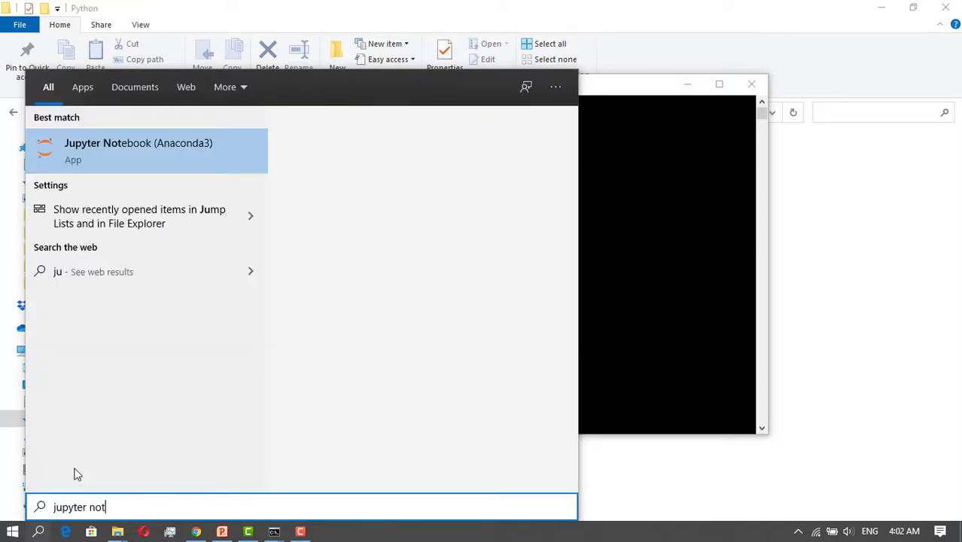
type("ebo")
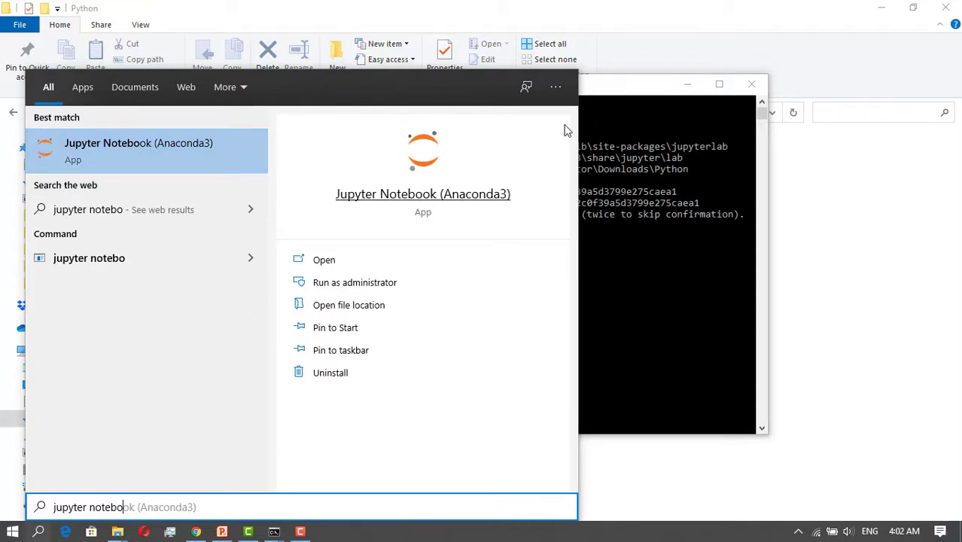
left_click(627, 92)
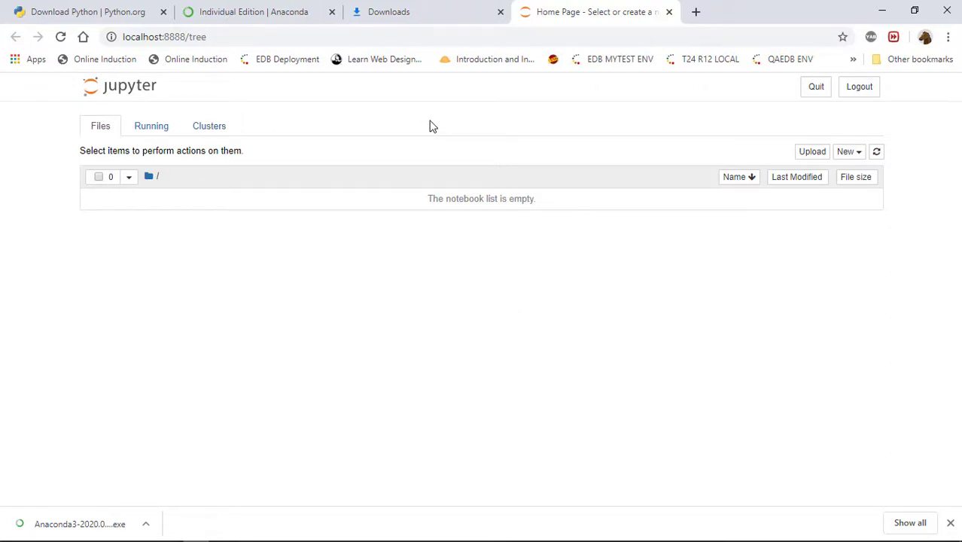
Create a new Python 3 notebook from the Jupyter home page.
left_click(860, 157)
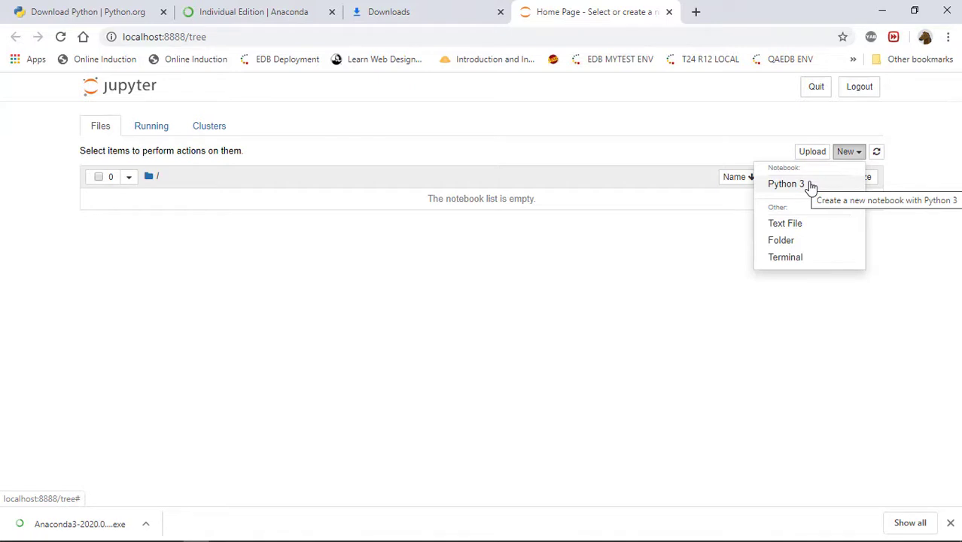
left_click(809, 185)
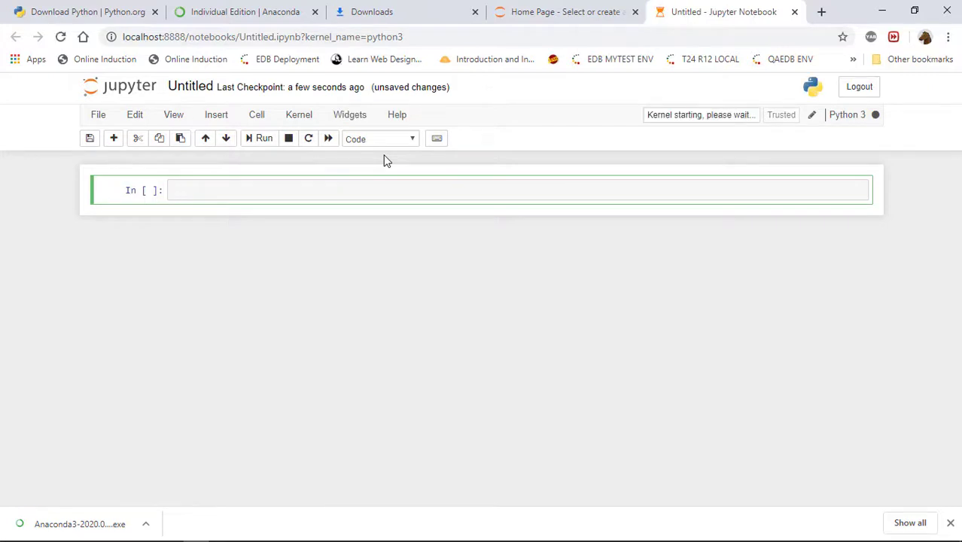
Close the untitled notebook and the Jupyter home page, and shut the command prompt running the Jupyter server.
left_click(795, 17)
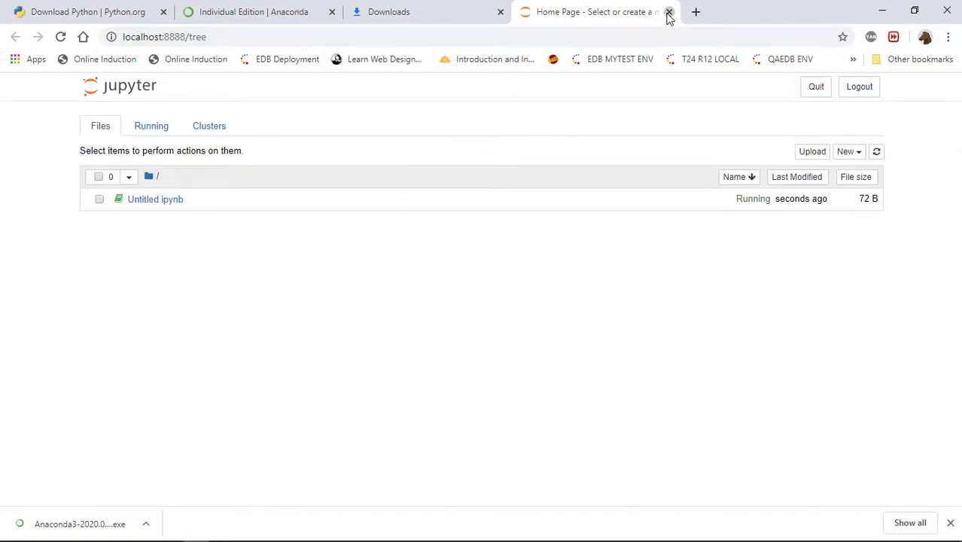
left_click(667, 13)
left_click(881, 10)
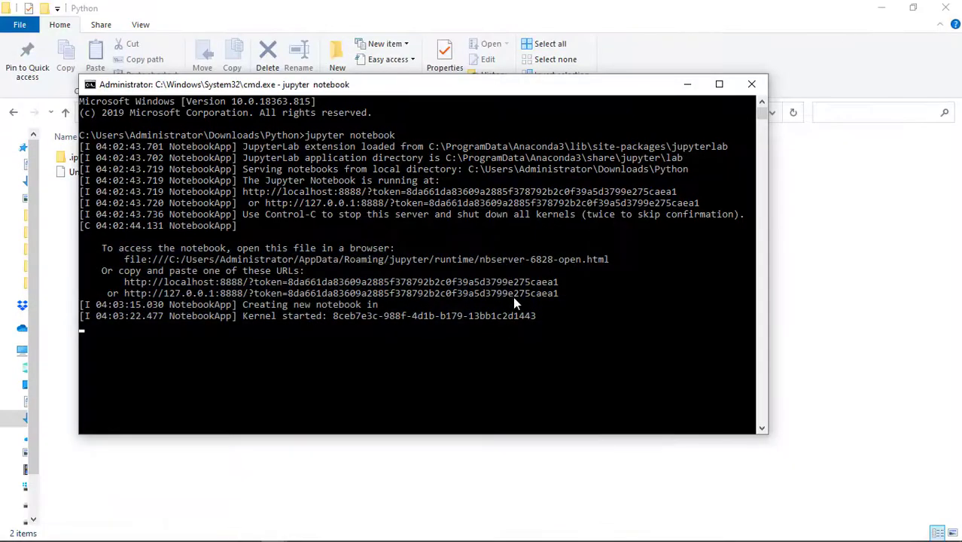
left_click(751, 85)
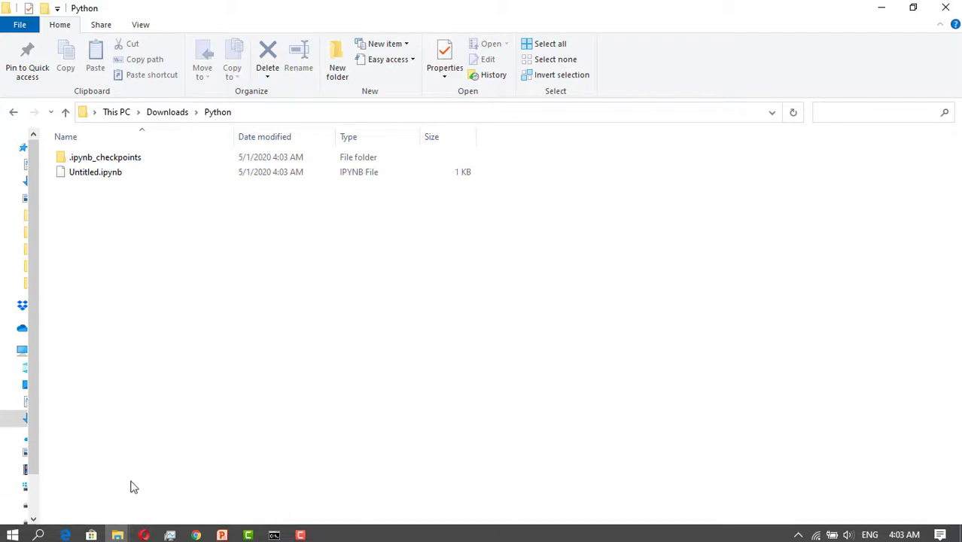
Search Windows for Jupyter and launch the Jupyter Notebook (Anaconda3) app.
left_click(11, 534)
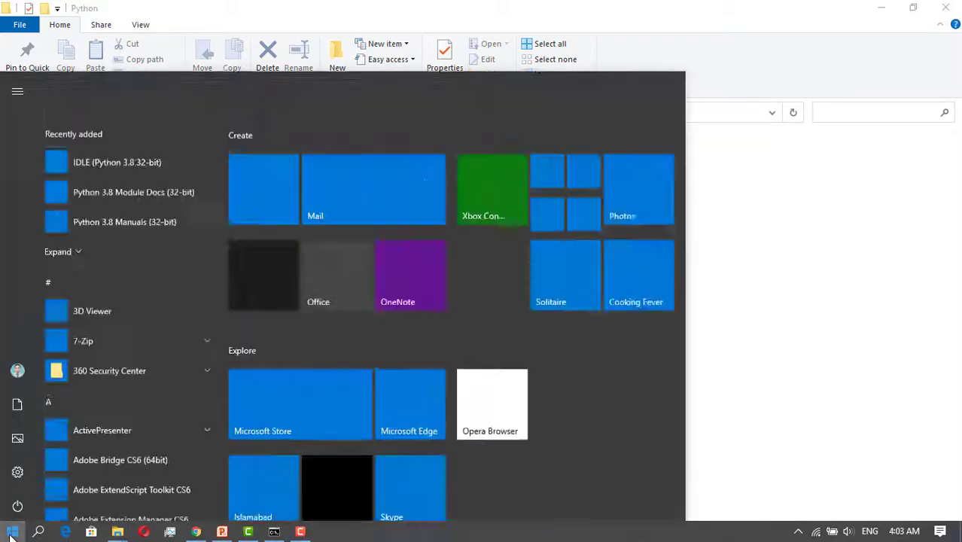
left_click(39, 533)
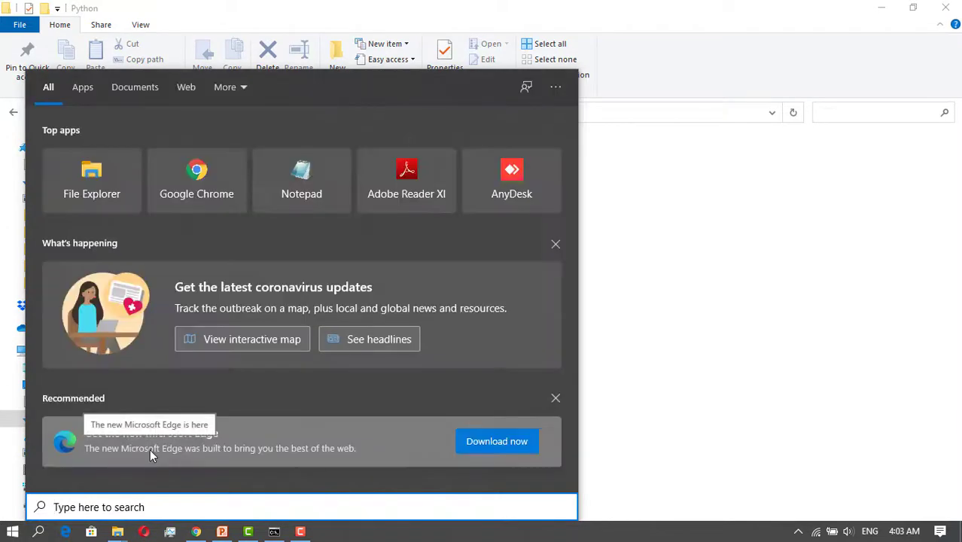
type("Ju")
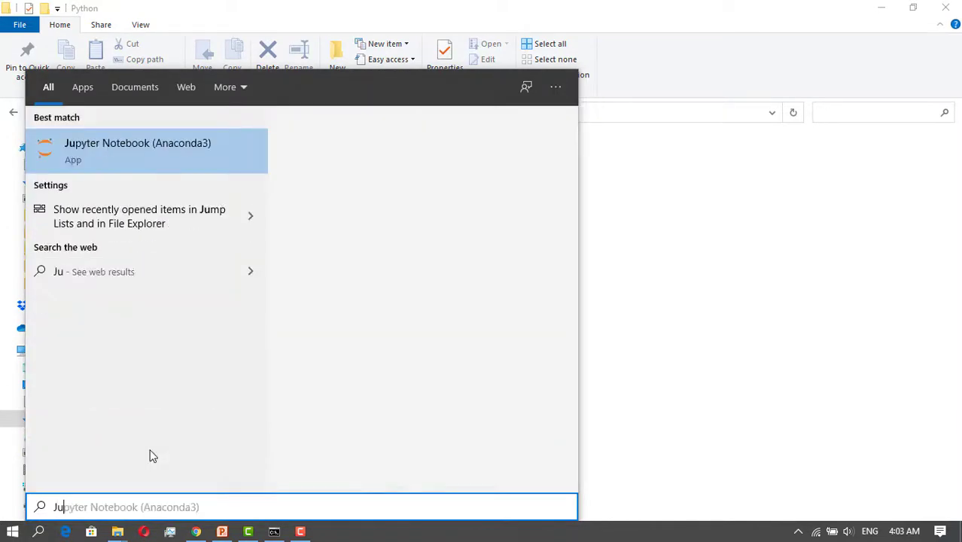
left_click(133, 151)
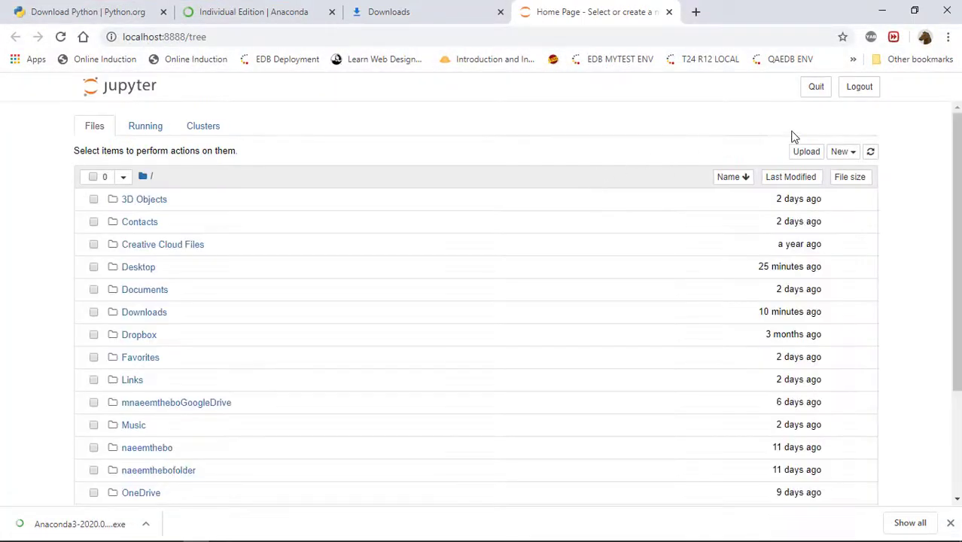
Examine the folders and files listed on the Jupyter home page.
scroll(492, 295, "down", 2)
scroll(494, 299, "down", 1)
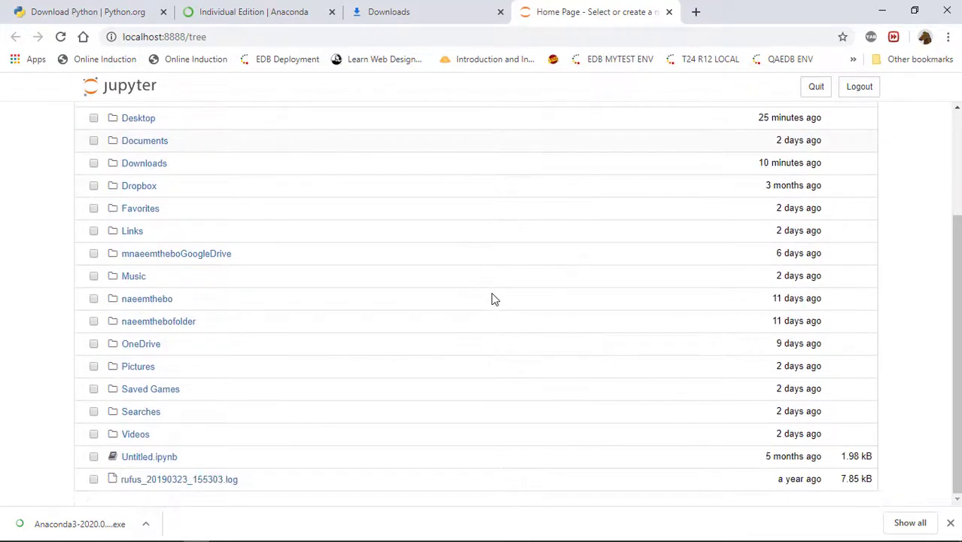
scroll(493, 299, "up", 3)
scroll(493, 299, "down", 2)
scroll(494, 299, "up", 2)
scroll(493, 299, "down", 2)
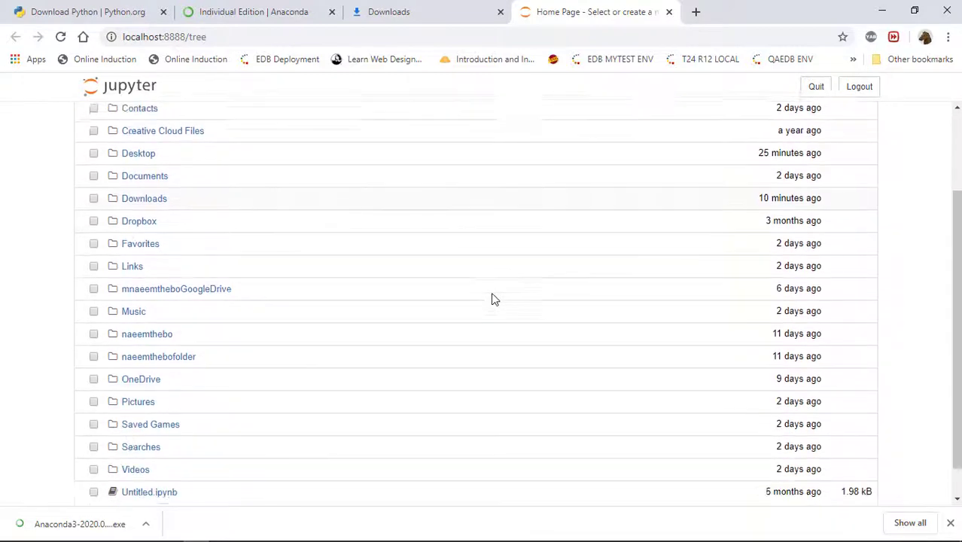
scroll(494, 298, "up", 3)
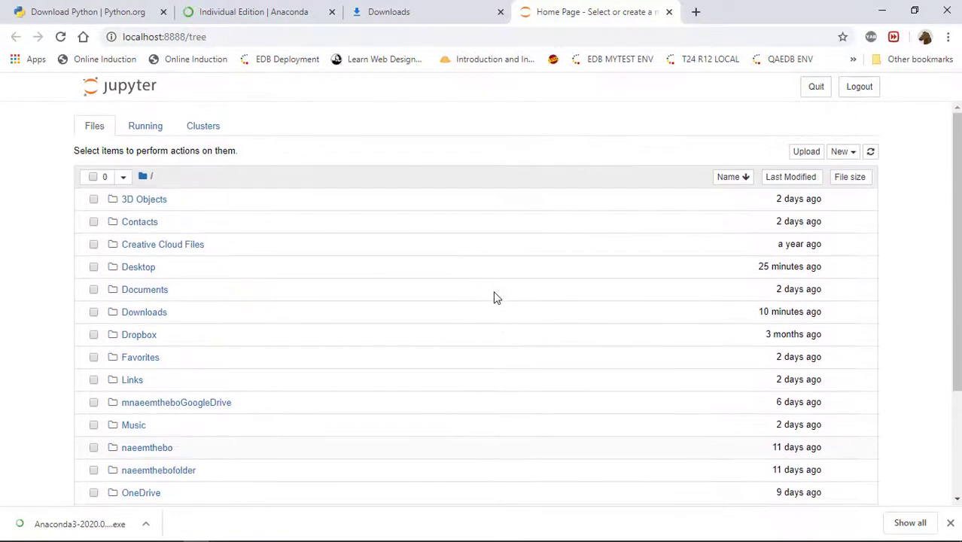
scroll(509, 294, "down", 2)
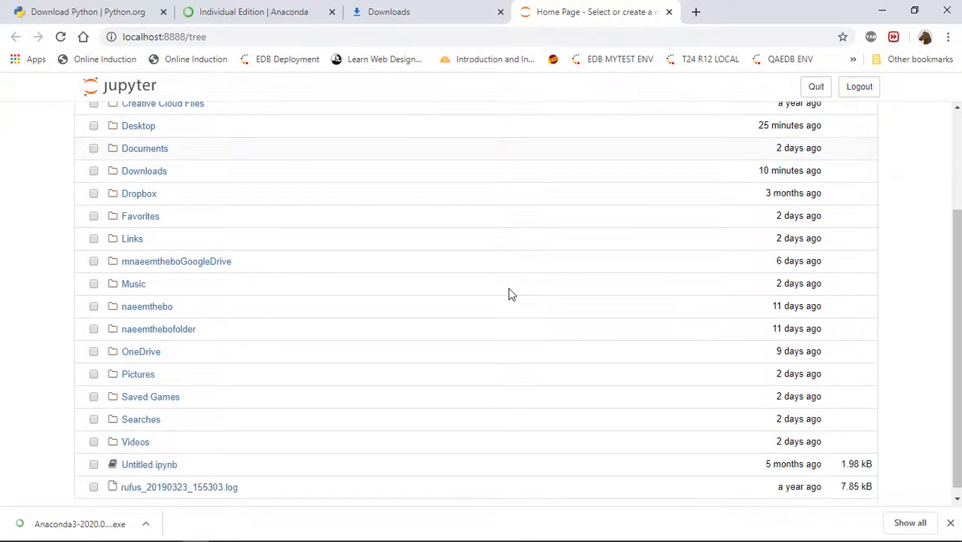
scroll(509, 294, "up", 2)
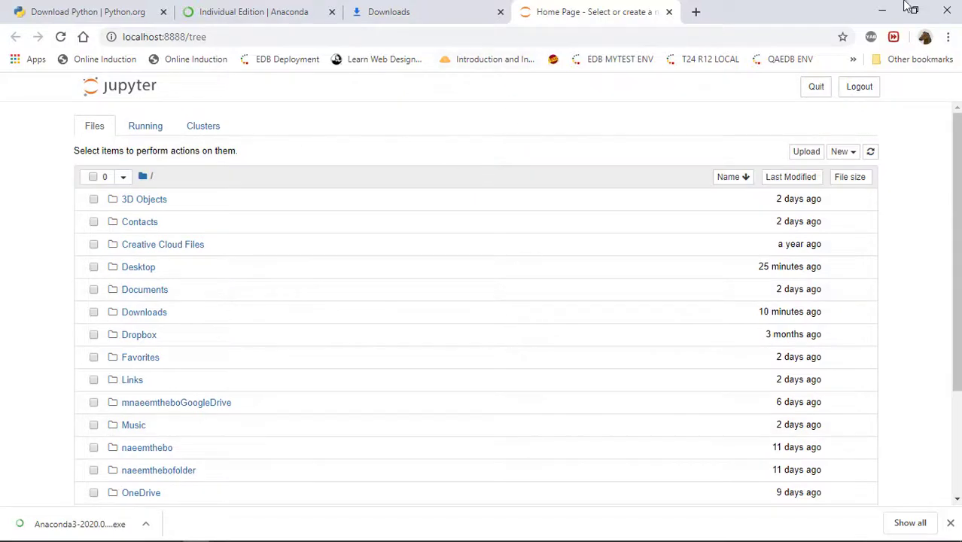
Minimize the browser, view the contents of the Python folder in File Explorer, and minimize that window.
left_click(881, 11)
left_click(55, 259)
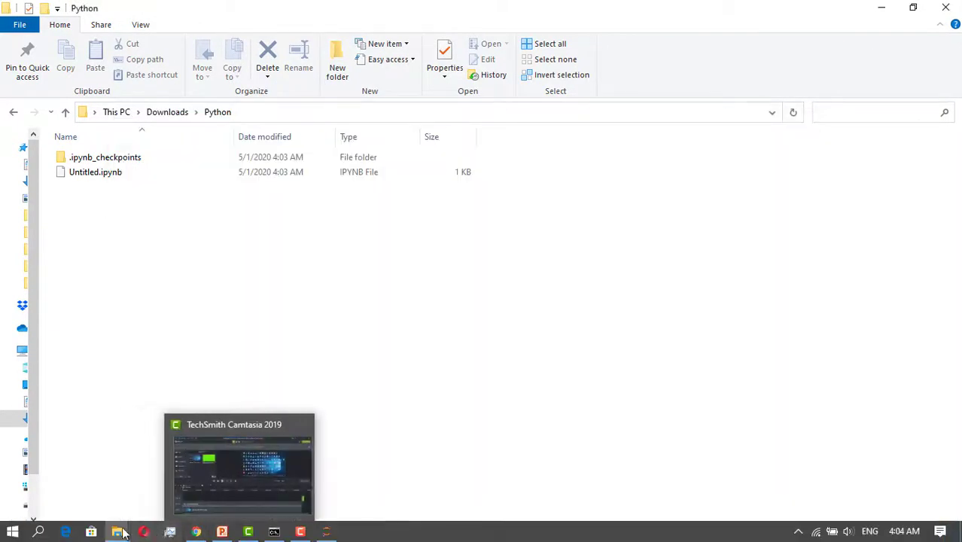
mouse_move(118, 532)
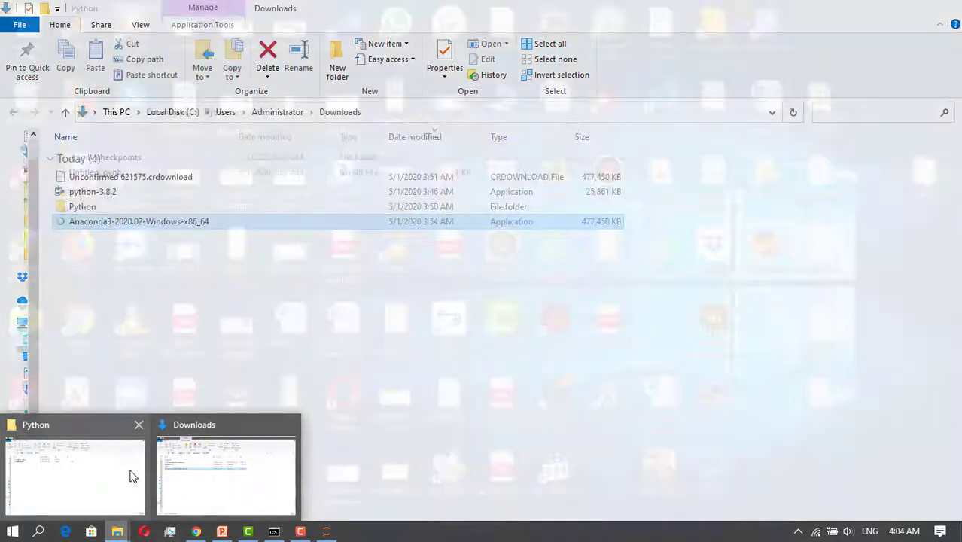
left_click(126, 467)
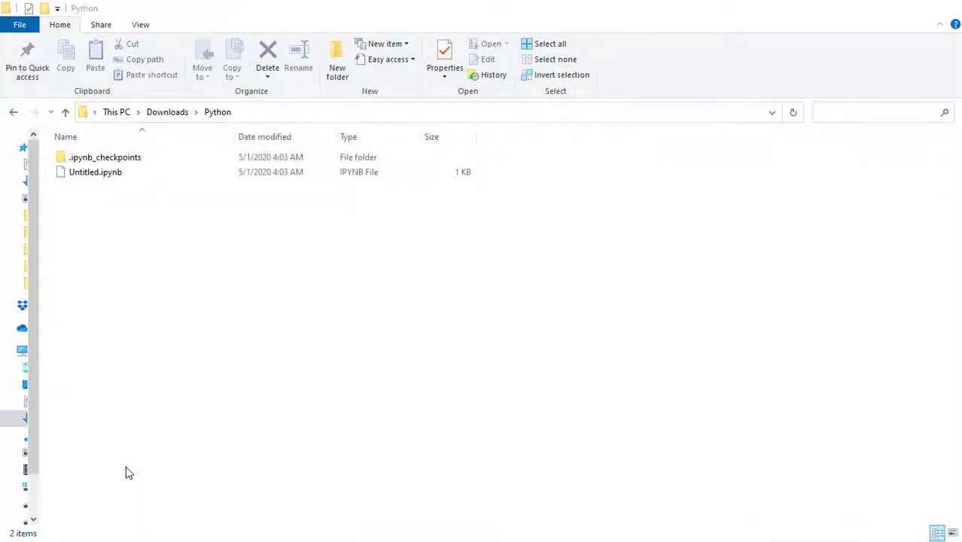
left_click(879, 13)
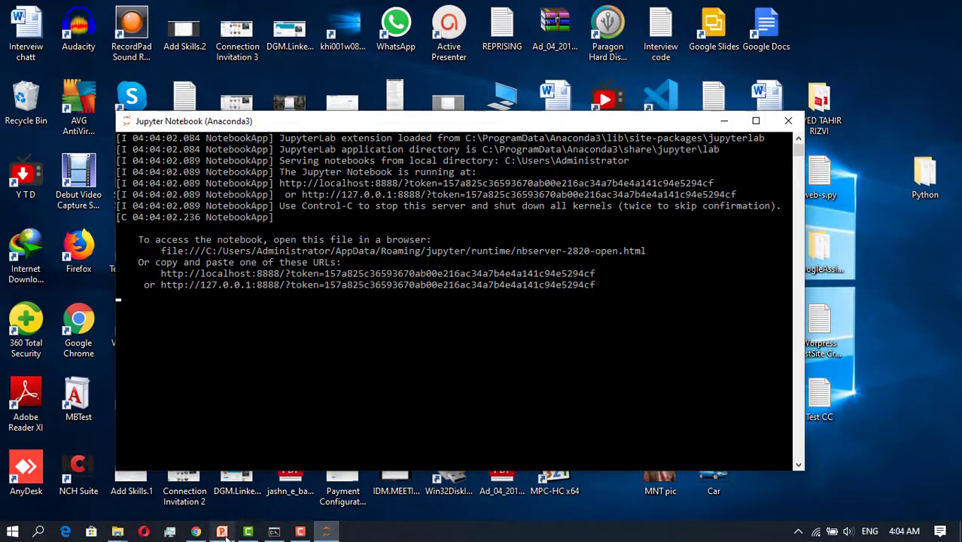
Switch back to the Jupyter home page in Chrome and create a new Python 3 notebook.
mouse_move(195, 531)
left_click(201, 476)
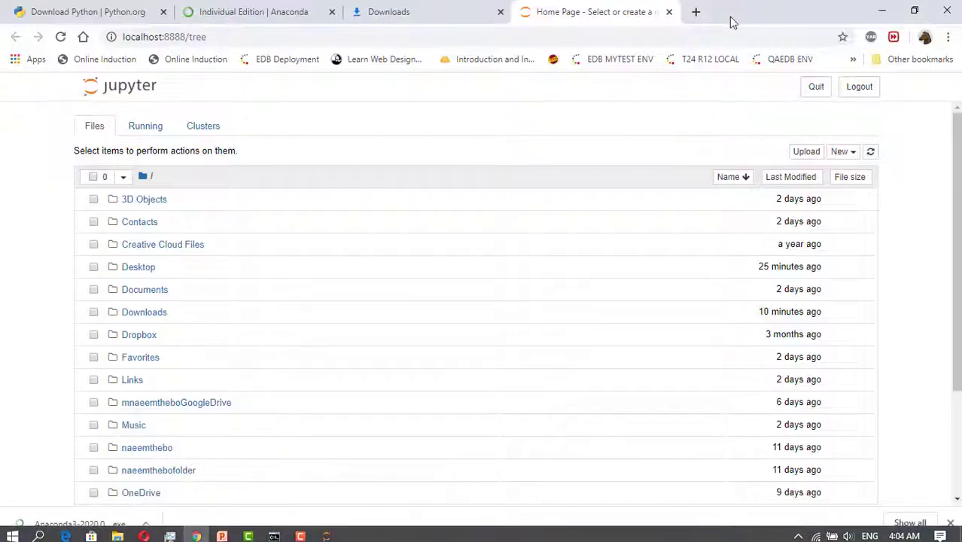
left_click(843, 152)
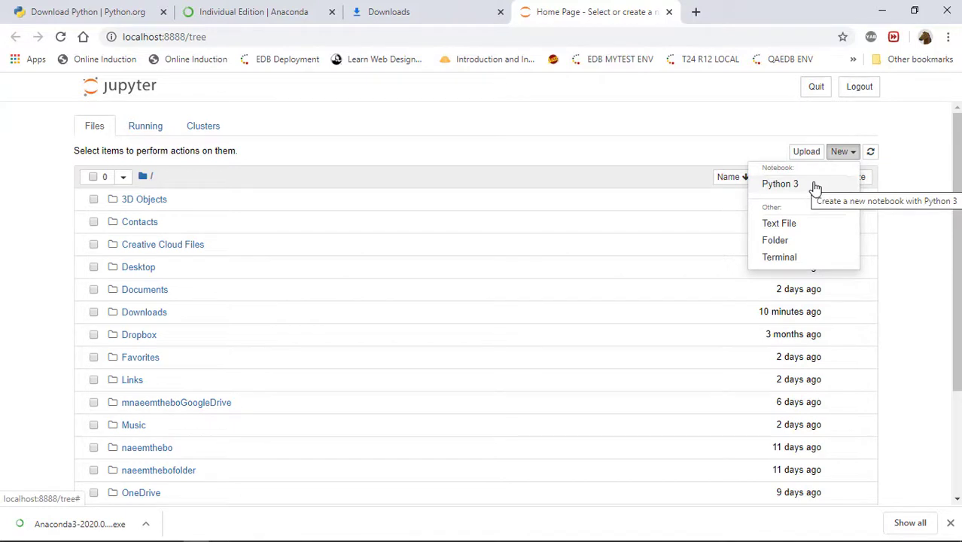
left_click(815, 186)
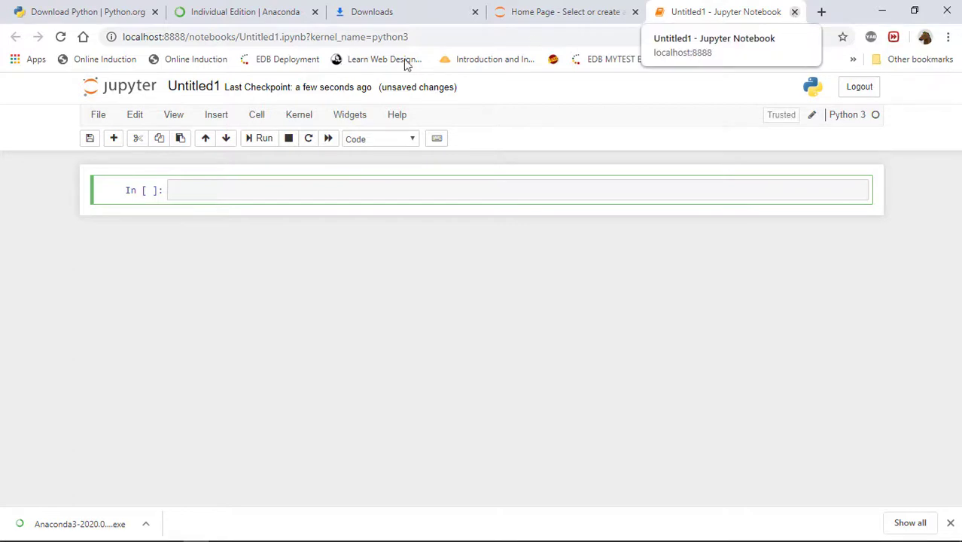
Close the new notebook and the Jupyter home page, and shut the Jupyter Notebook (Anaconda3) server window.
left_click(98, 117)
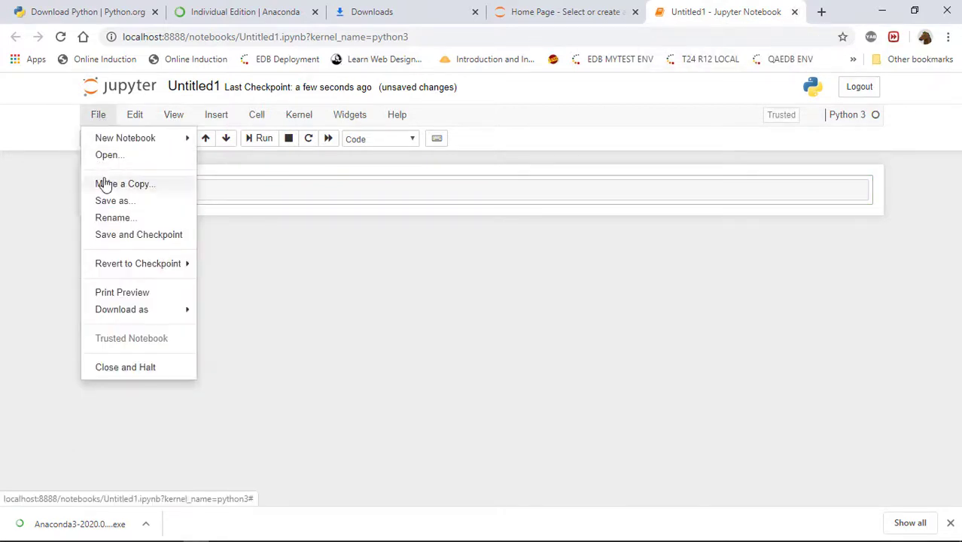
left_click(794, 12)
left_click(554, 120)
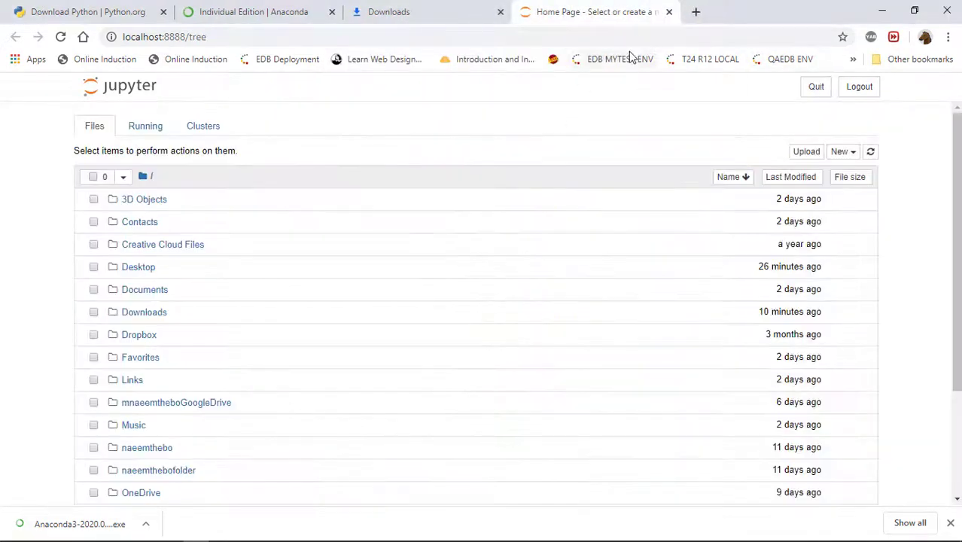
left_click(671, 13)
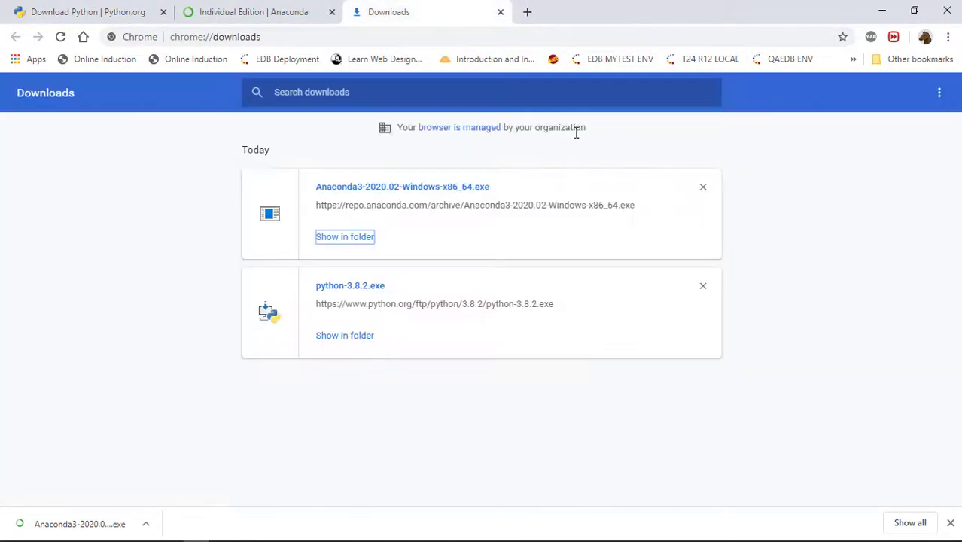
left_click(884, 12)
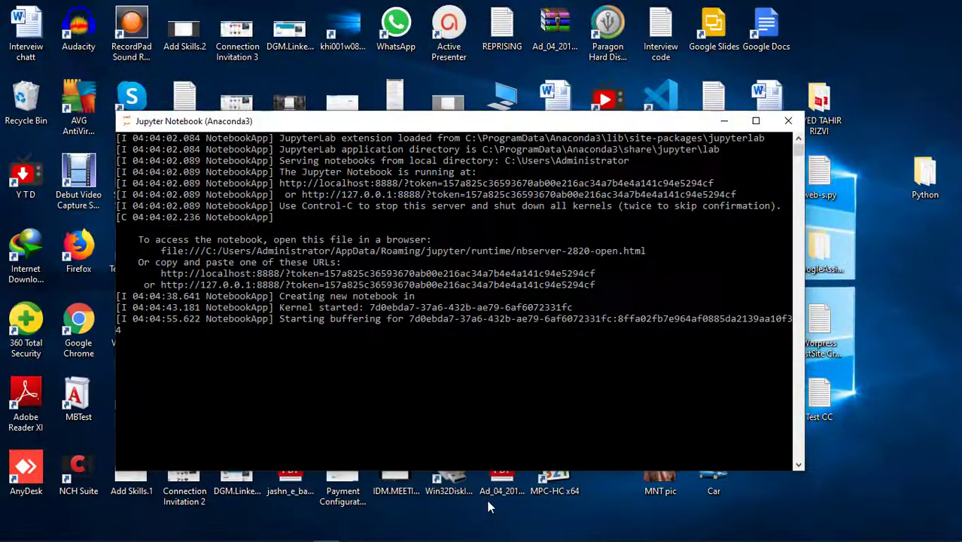
left_click(787, 125)
Run the downloaded Anaconda3-2020.02-Windows-x86_64 installer from its folder, allowing it past the security warning, and accept the license agreement.
mouse_move(256, 533)
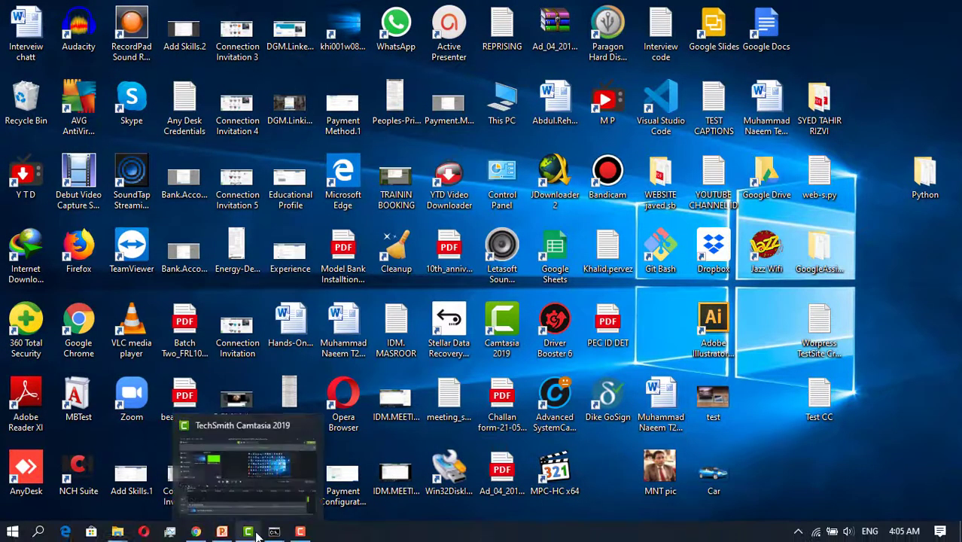
mouse_move(300, 531)
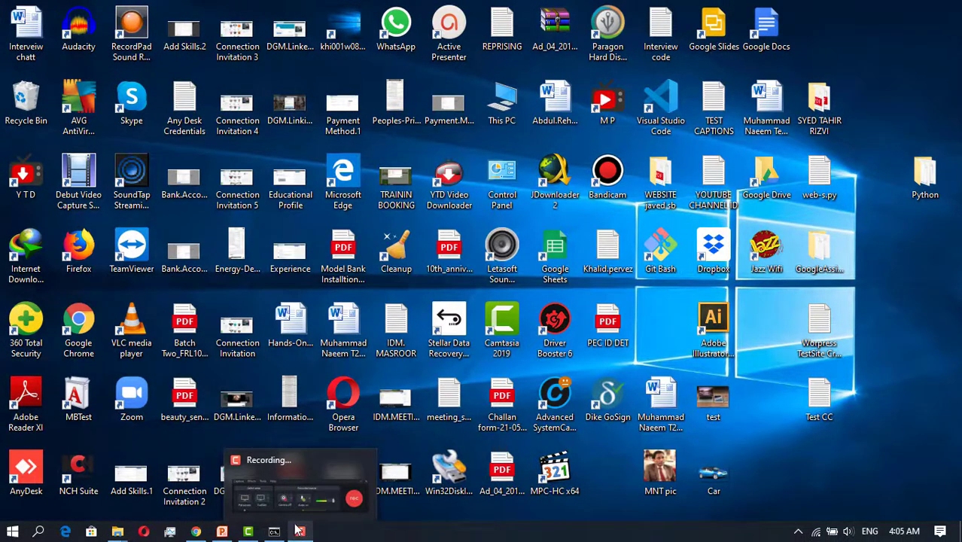
left_click(195, 532)
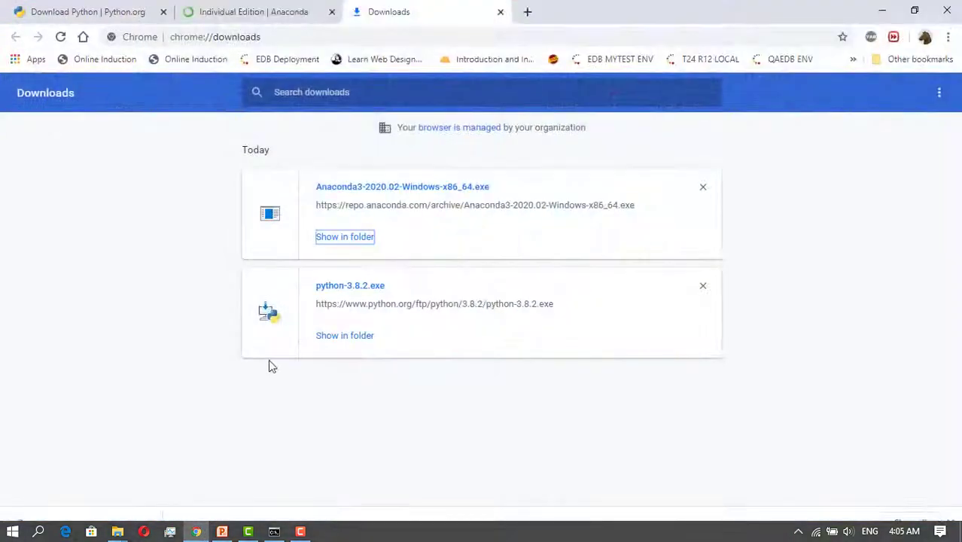
left_click(359, 238)
left_click(768, 121)
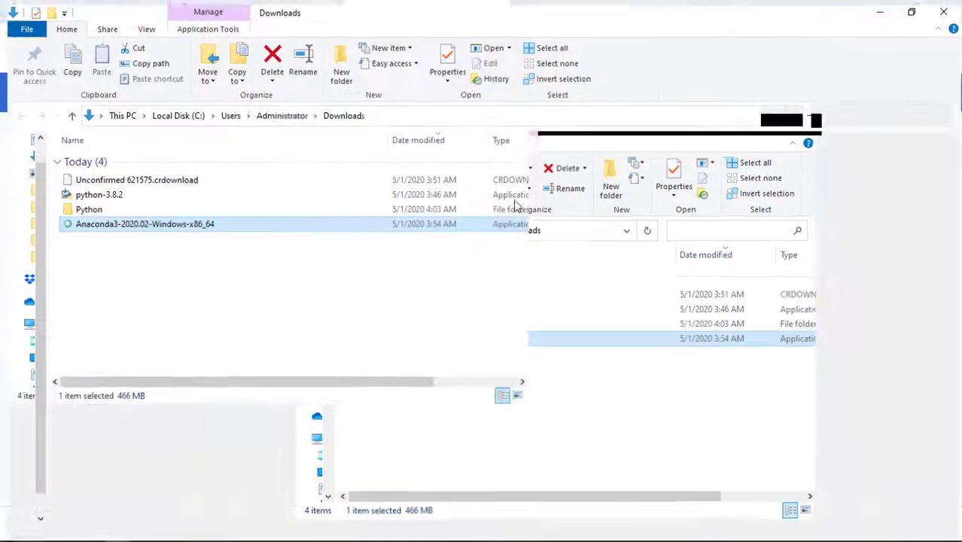
double_click(174, 224)
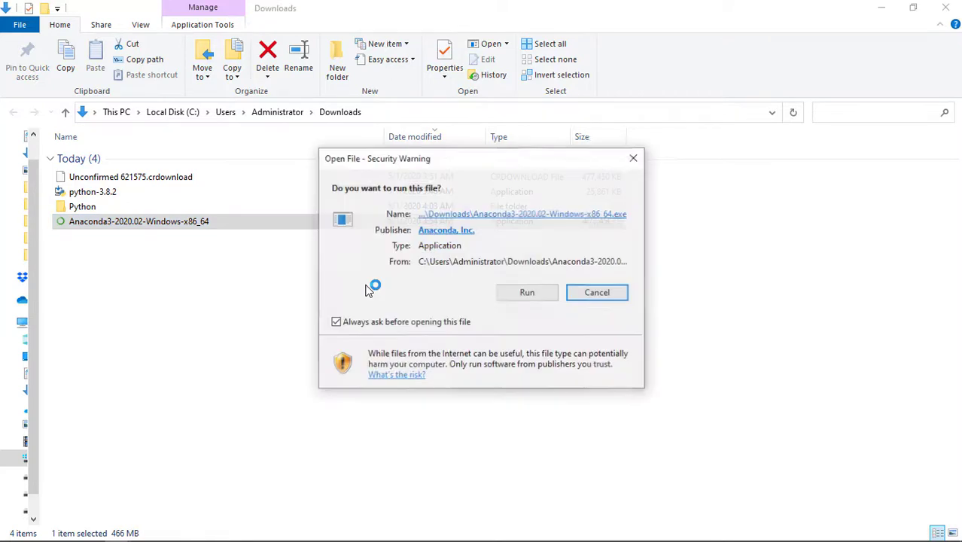
left_click(519, 293)
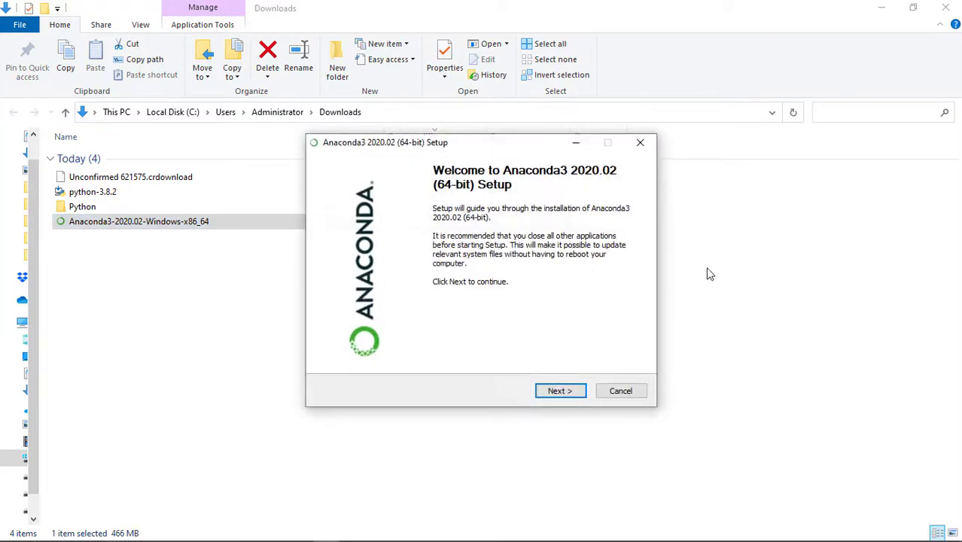
left_click(560, 391)
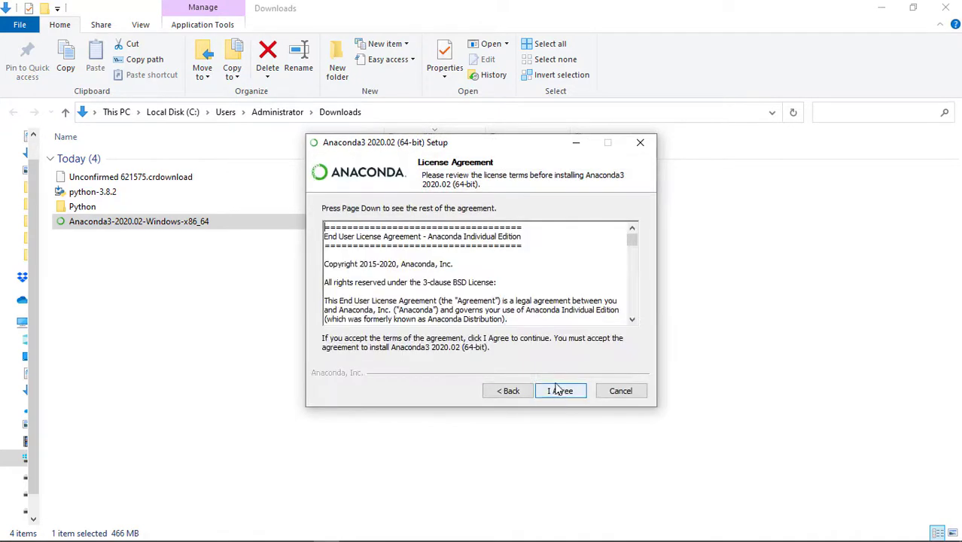
left_click(558, 393)
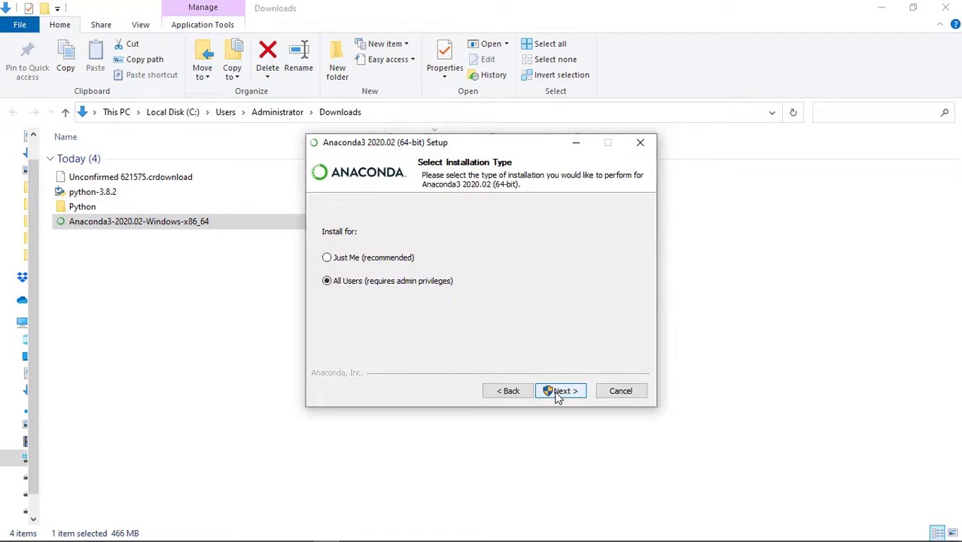
Set the Anaconda installation type to Just Me (recommended) and accept the destination folder C:\Users\Administrator\anaconda3.
left_click(339, 259)
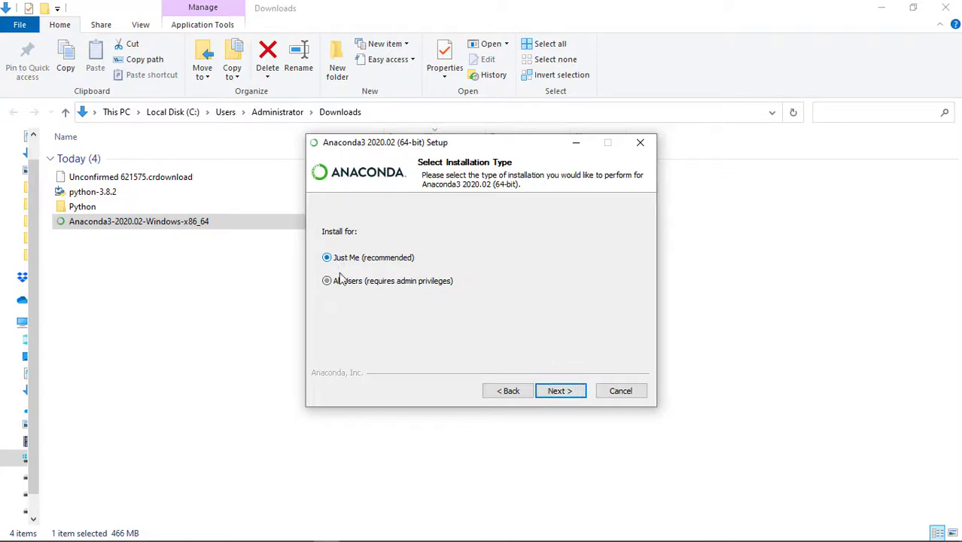
left_click(336, 281)
left_click(343, 259)
left_click(380, 283)
left_click(369, 260)
left_click(366, 283)
left_click(367, 259)
left_click(362, 284)
left_click(363, 285)
left_click(383, 263)
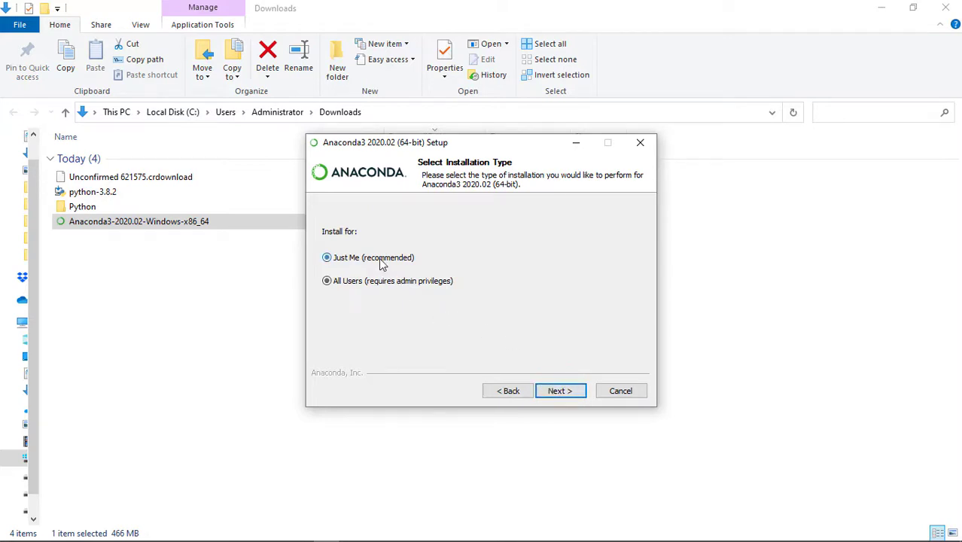
left_click(568, 394)
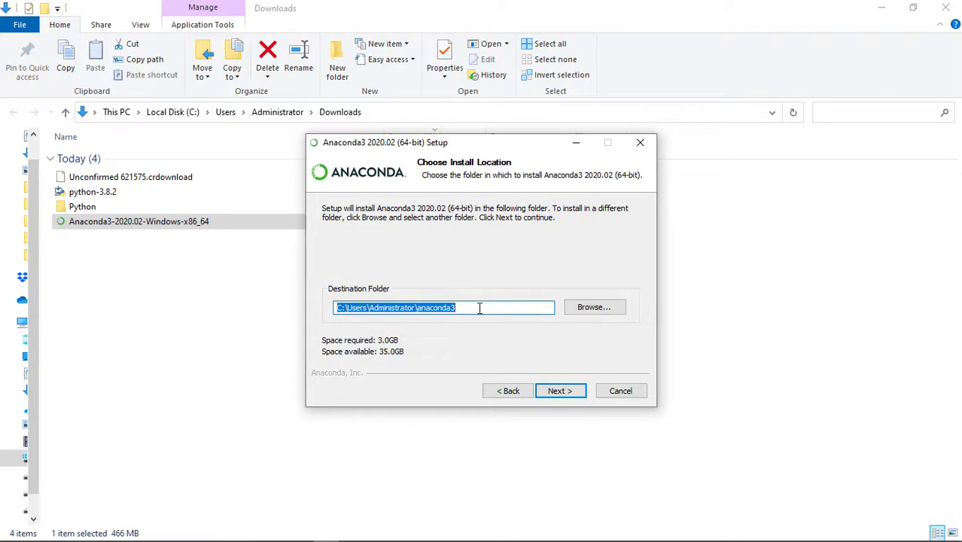
left_click(556, 393)
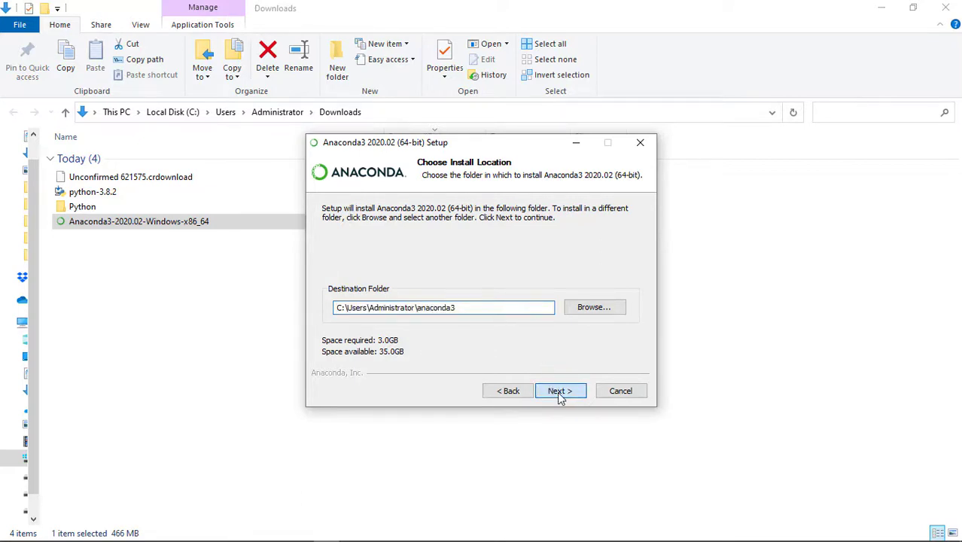
Start the Anaconda3 installation with the current advanced options and show the installation details.
left_click(557, 391)
left_click(559, 391)
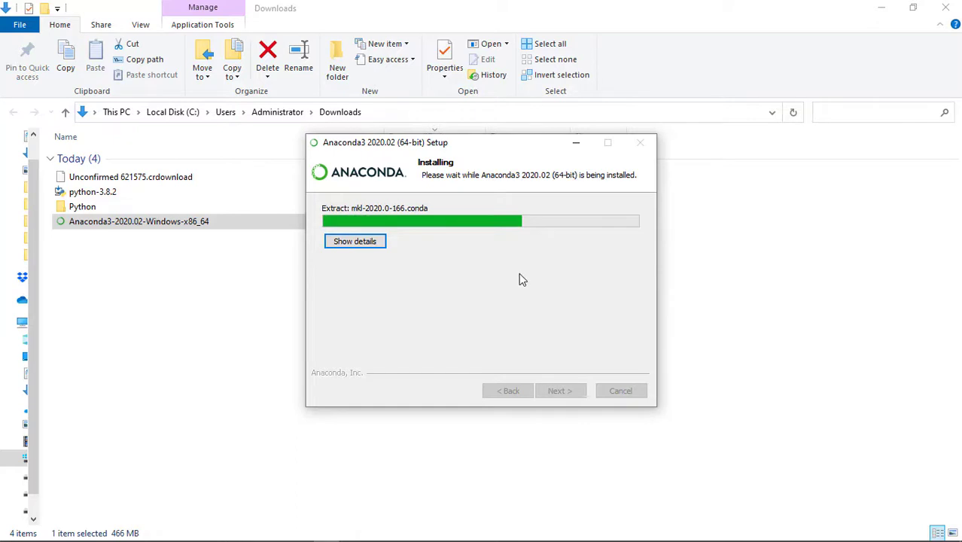
left_click(370, 242)
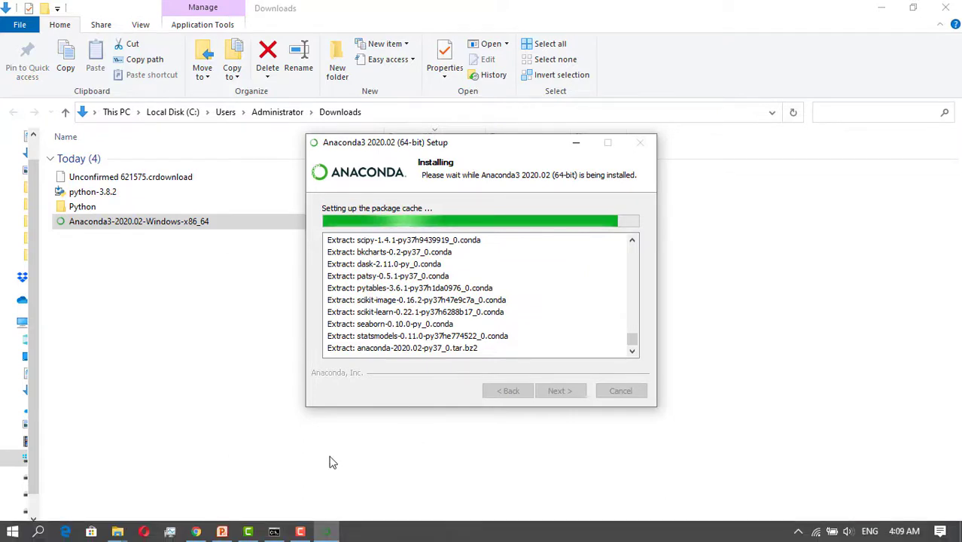
Open a command prompt in the Python folder inside Downloads and start the python interpreter.
left_click(120, 206)
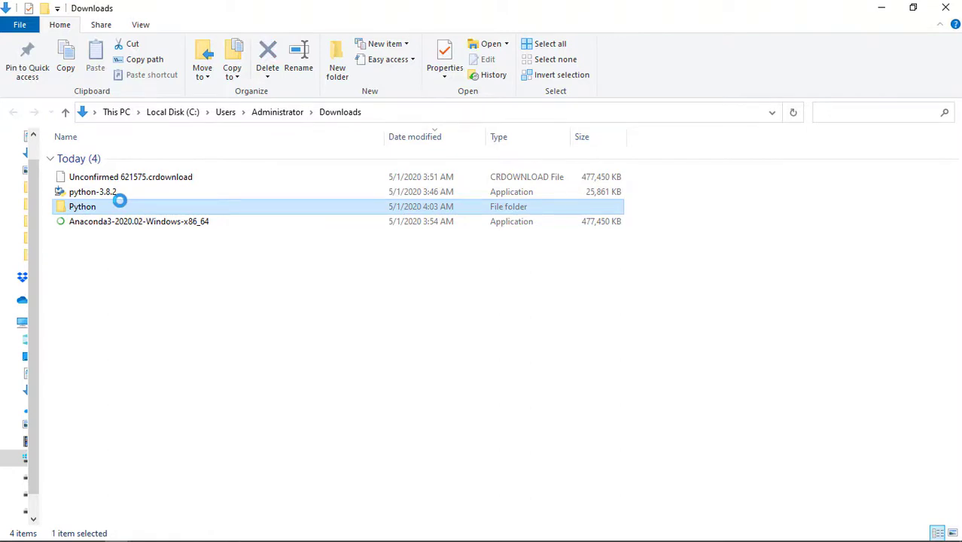
double_click(120, 200)
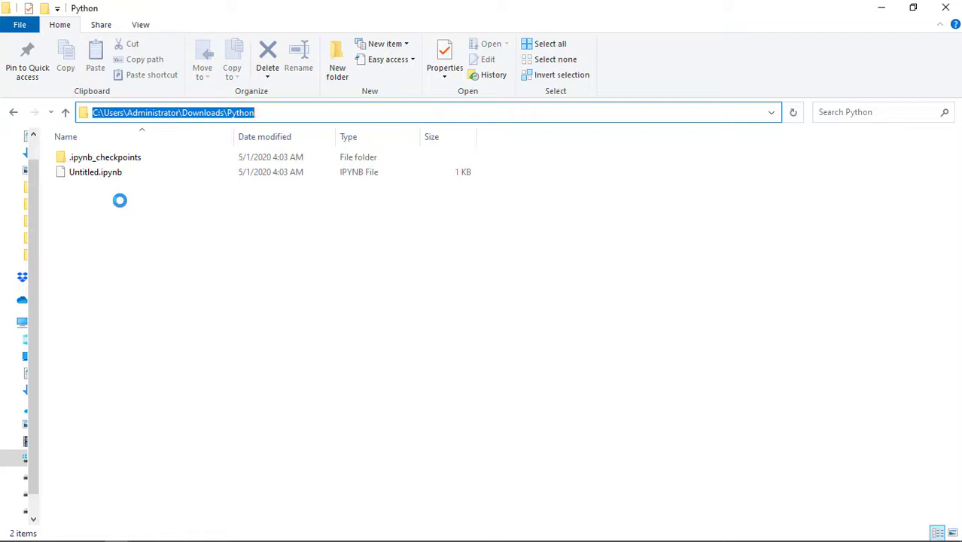
type("cmd")
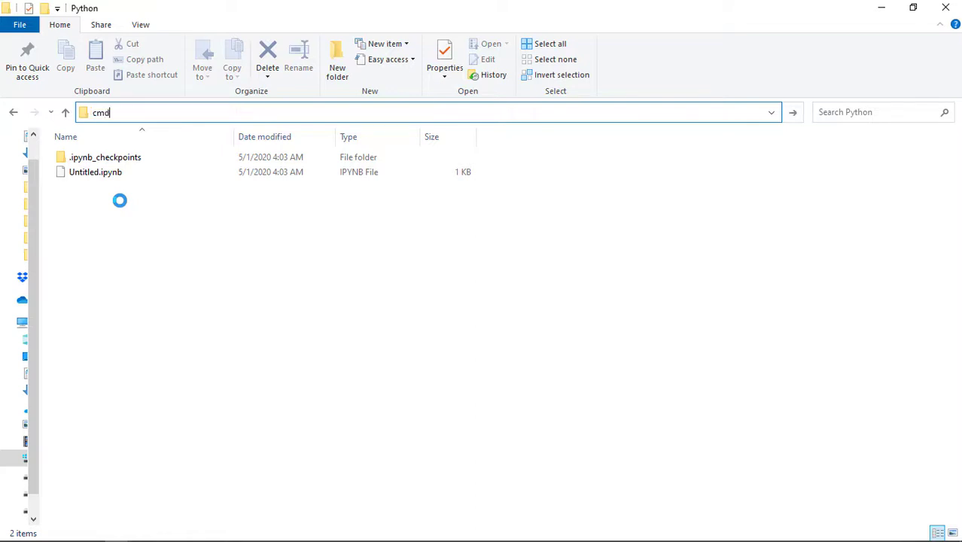
key("Return")
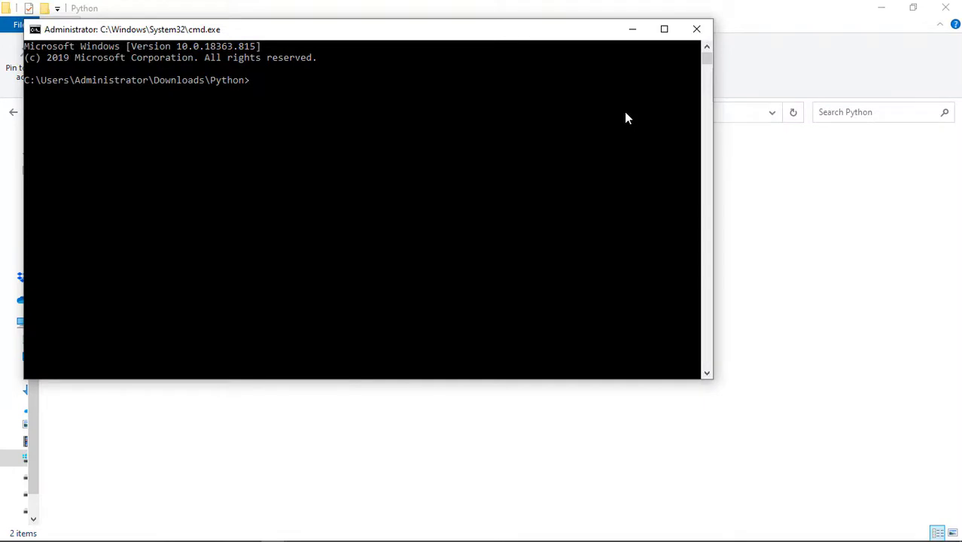
type("python")
key("Return")
key("Return")
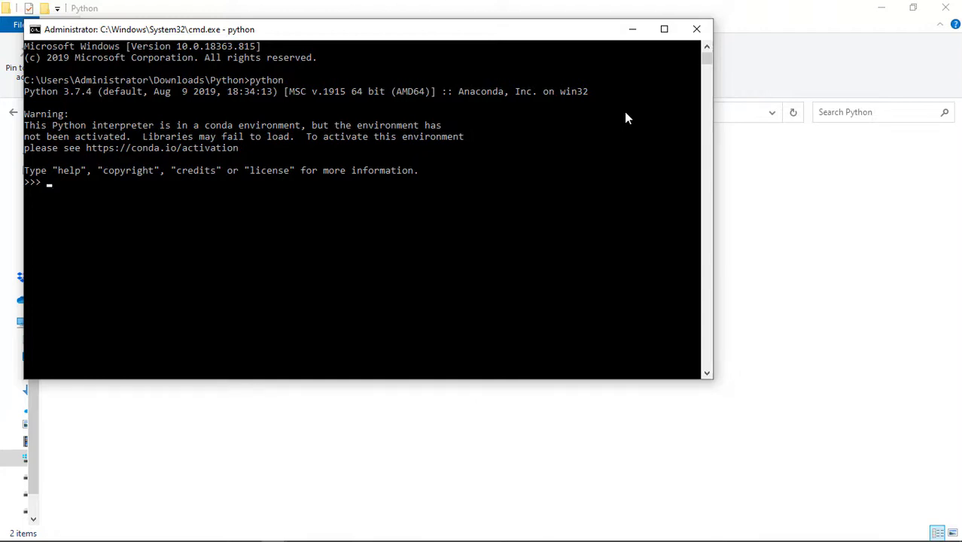
Run print("Hello This is my first program in Python") in the interpreter and highlight its output.
type("print(\"Hello This is ")
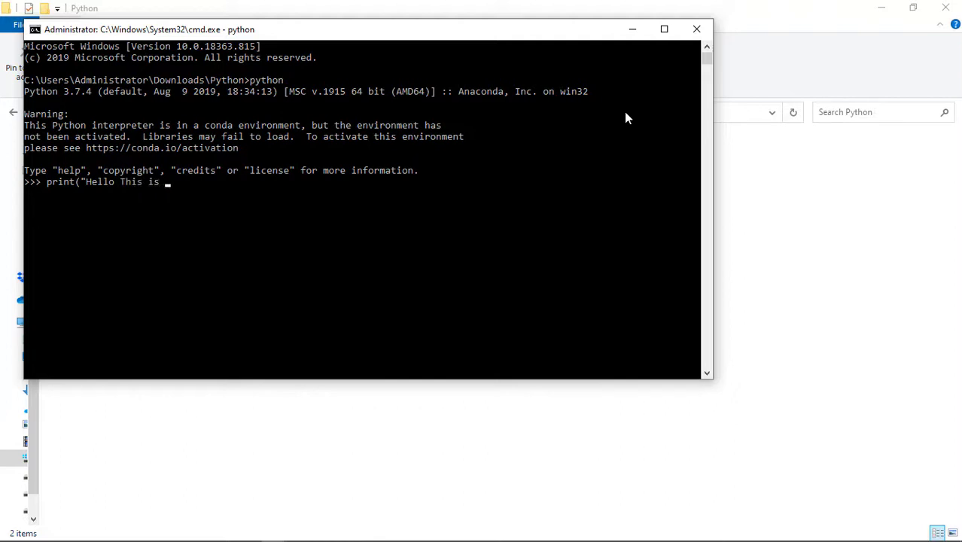
type("my first program in")
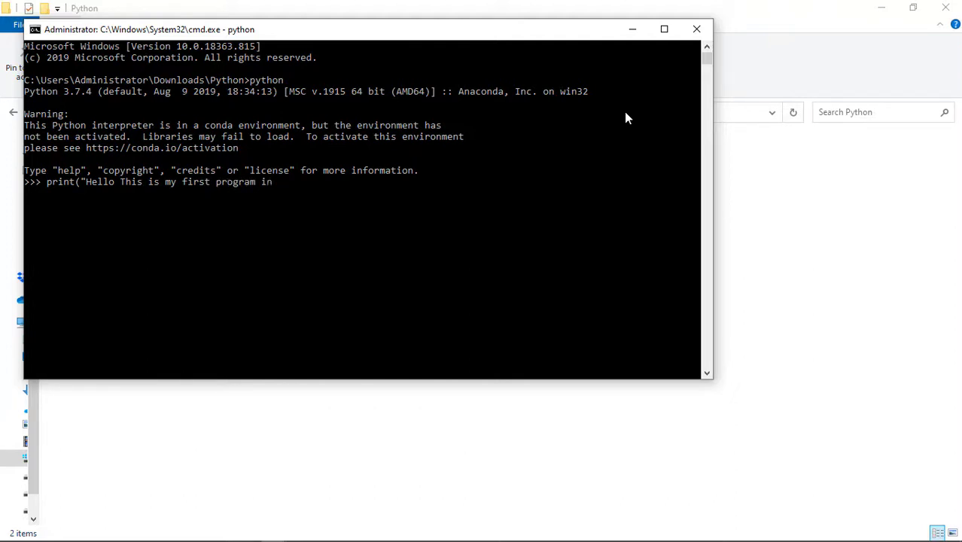
type(" Python\")")
key("Return")
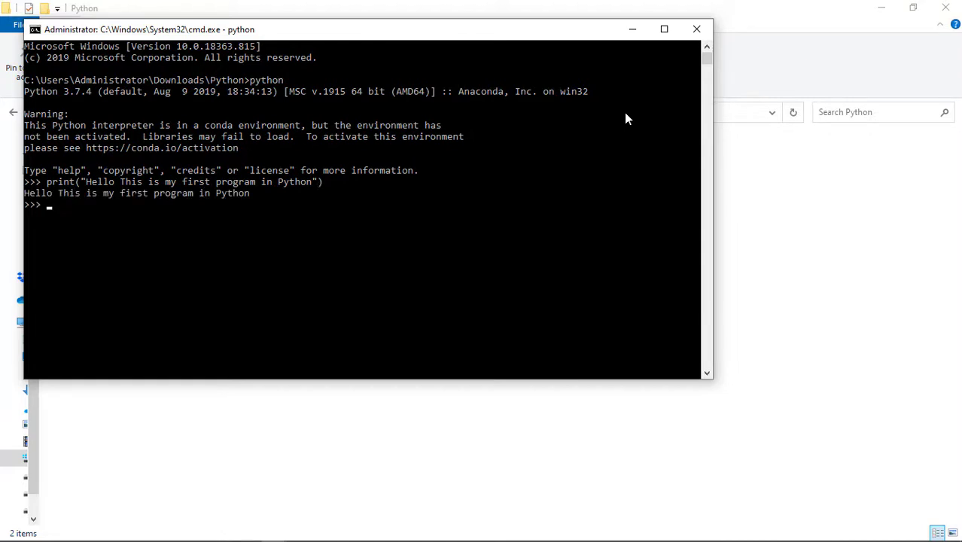
left_click_drag(254, 194, 49, 193)
left_click(104, 207)
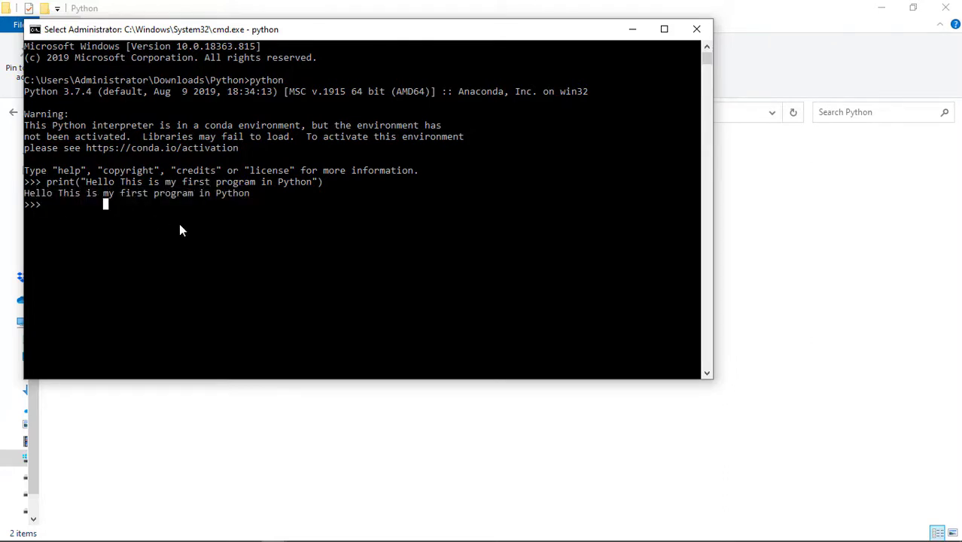
Recall the print statement and rerun it with single quotes as print('Hello This is my first program in Python').
key("Up")
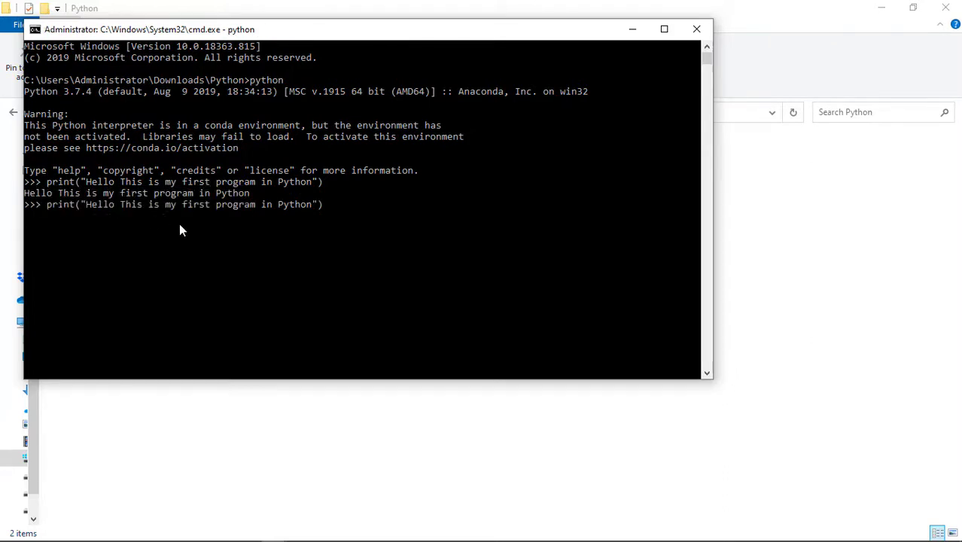
key("BackSpace")
key("BackSpace")
key("BackSpace")
key("BackSpace")
key("BackSpace")
key("BackSpace")
key("BackSpace")
key("BackSpace")
key("BackSpace")
key("BackSpace")
key("BackSpace")
key("BackSpace")
key("BackSpace")
key("BackSpace")
key("BackSpace")
key("BackSpace")
key("BackSpace")
key("BackSpace")
key("BackSpace")
key("BackSpace")
key("BackSpace")
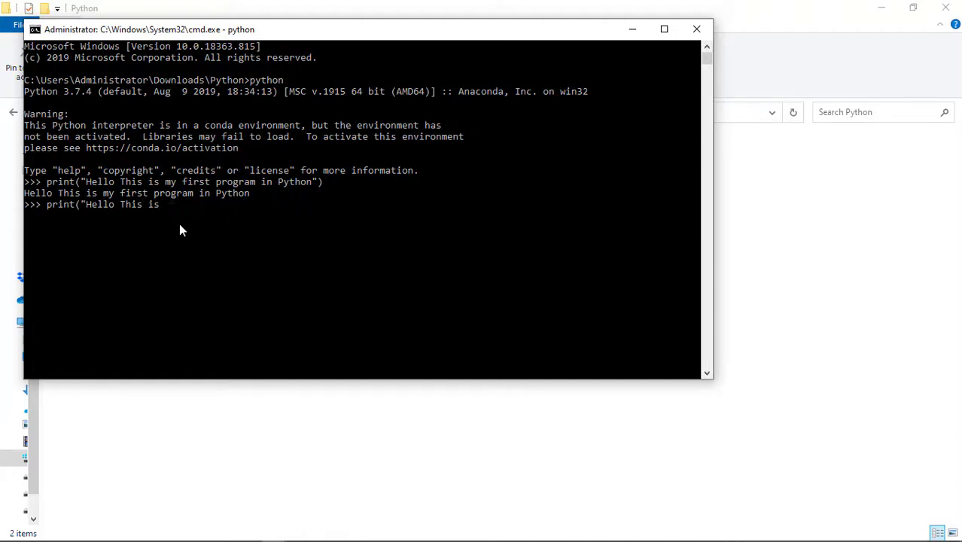
key("BackSpace")
key("BackSpace")
key("BackSpace")
key("BackSpace")
key("BackSpace")
key("BackSpace")
key("BackSpace")
key("BackSpace")
key("BackSpace")
key("BackSpace")
key("BackSpace")
key("BackSpace")
type("'Hello This is my first program in ")
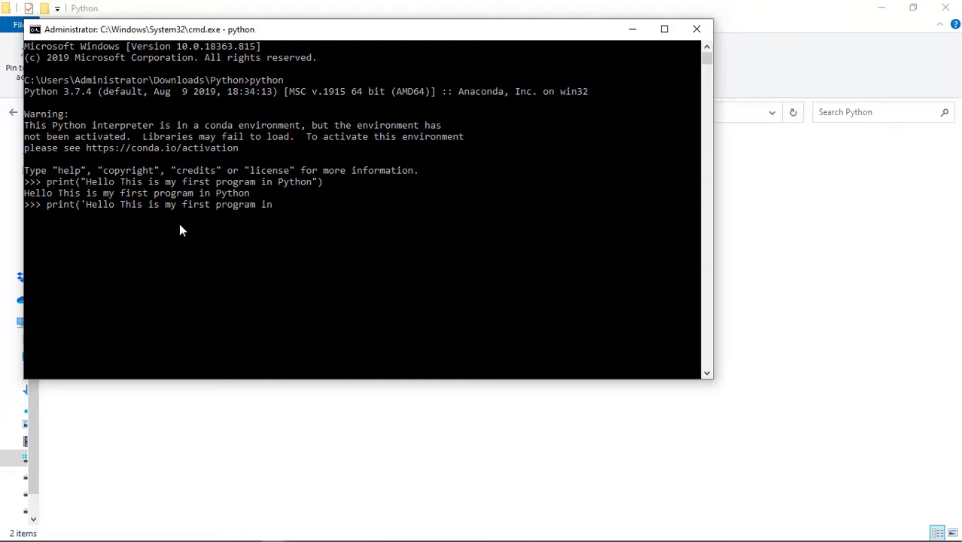
type("Python')")
key("Return")
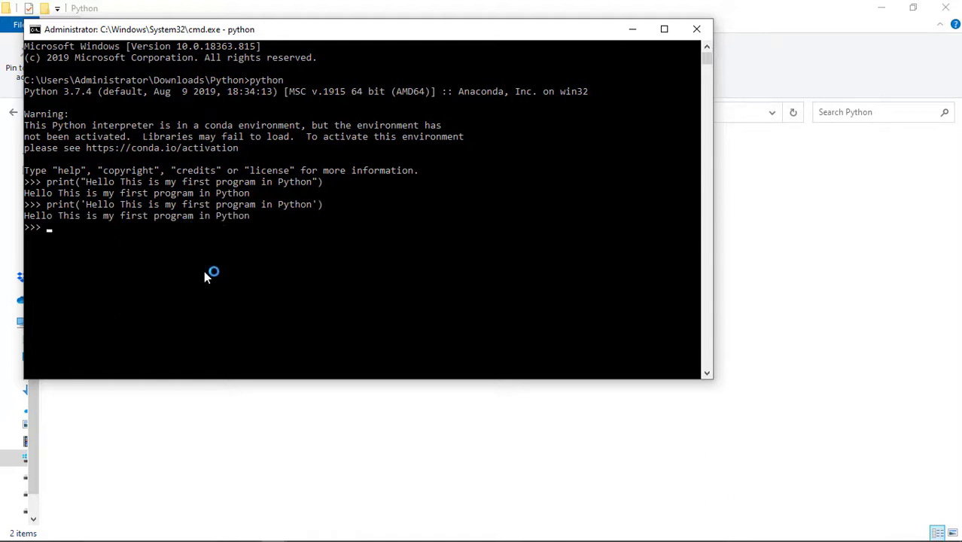
Check the progress of the Anaconda3 installer and return to the command prompt running python.
left_click(633, 28)
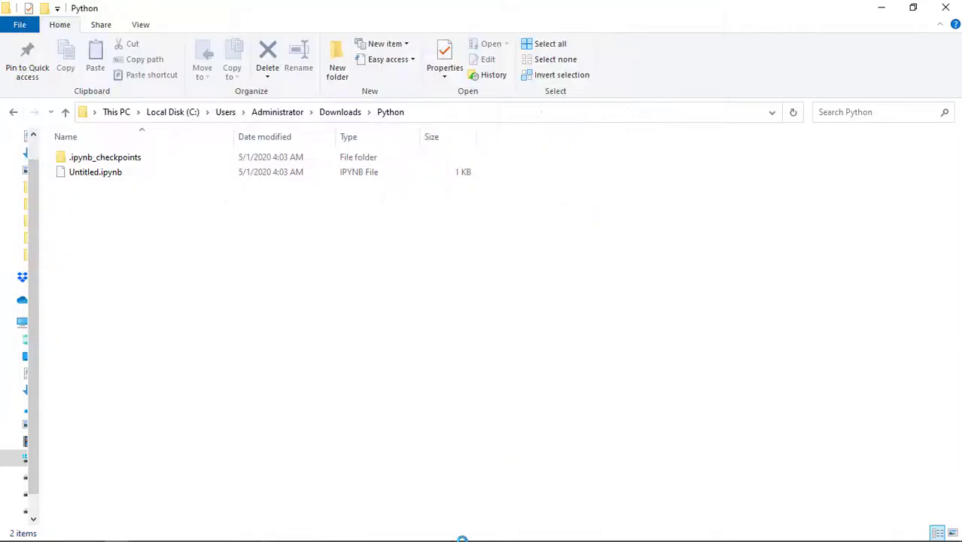
mouse_move(326, 534)
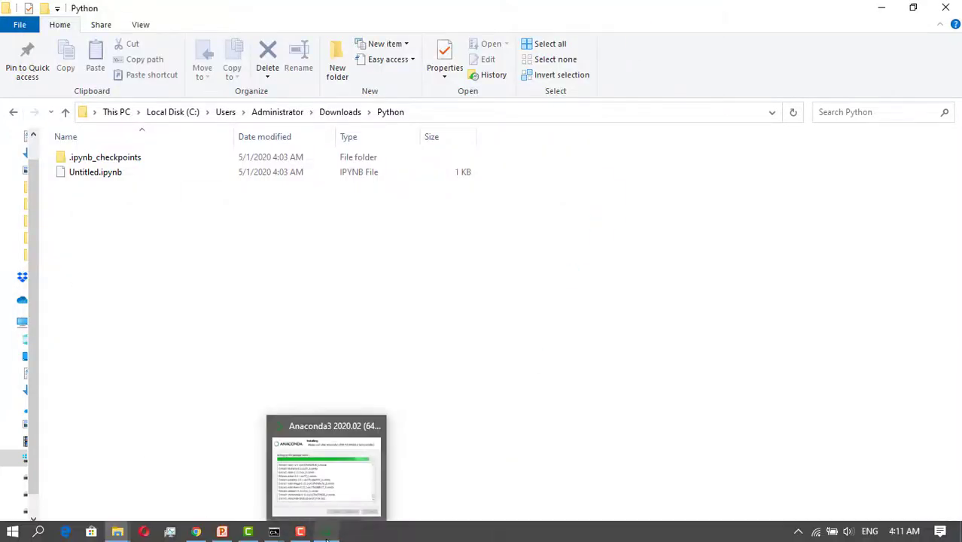
left_click(350, 435)
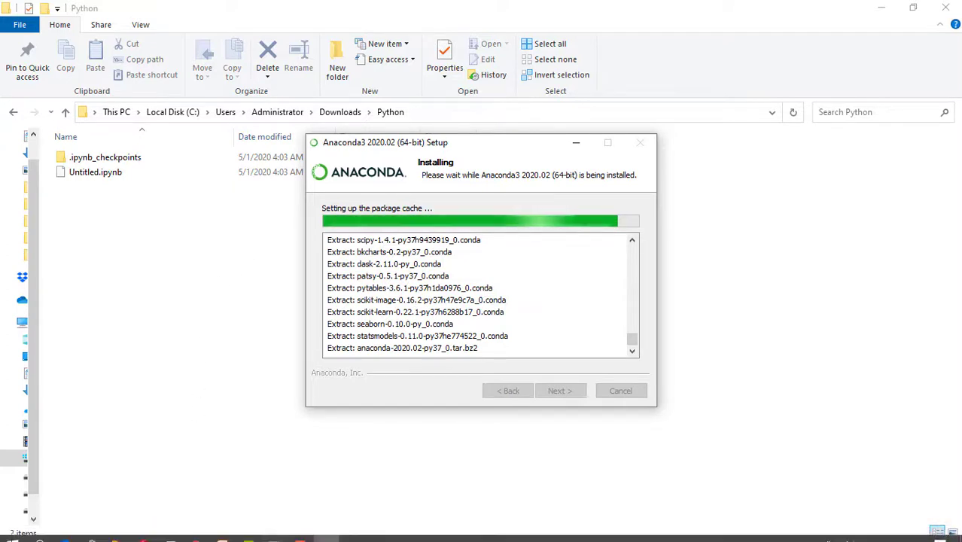
mouse_move(274, 532)
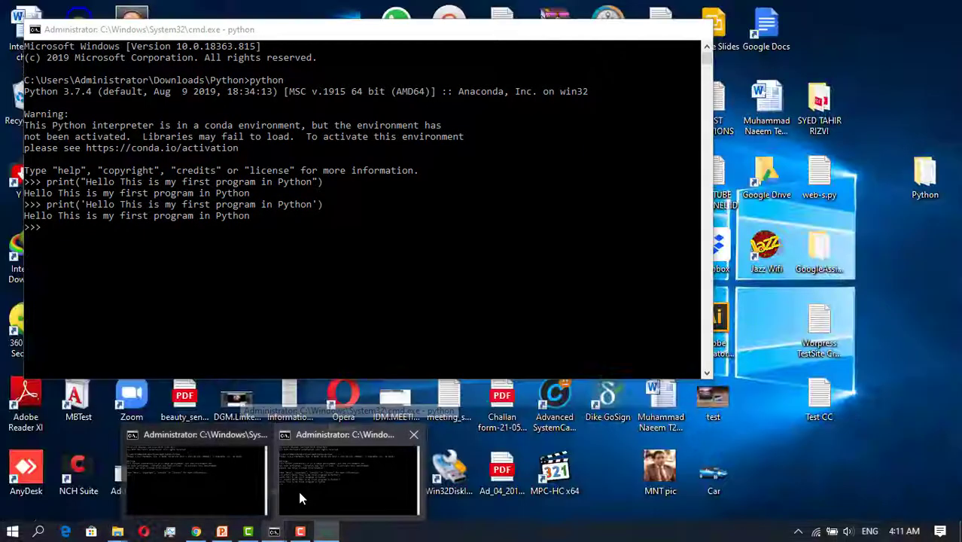
left_click(299, 491)
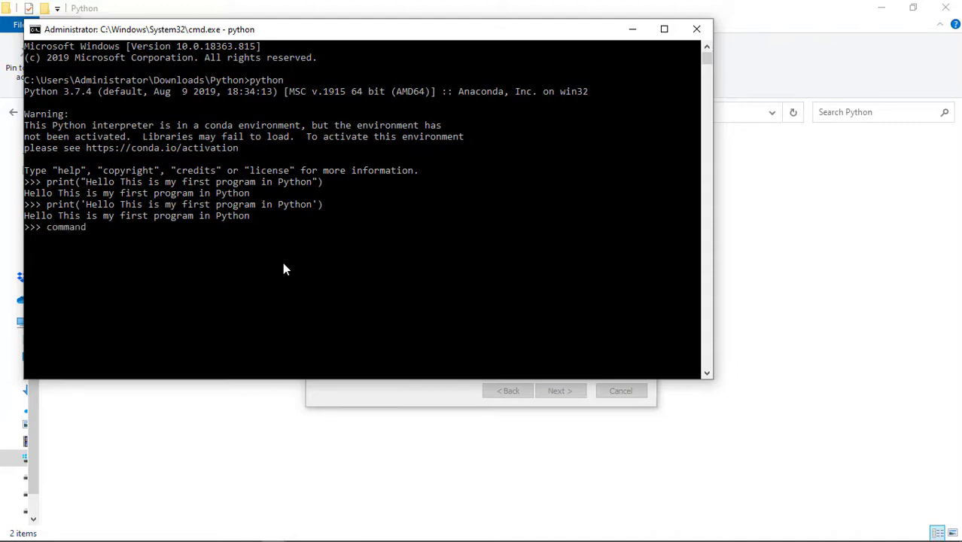
type("interface")
key("BackSpace")
key("BackSpace")
key("BackSpace")
key("BackSpace")
key("BackSpace")
key("BackSpace")
key("BackSpace")
key("BackSpace")
key("BackSpace")
key("BackSpace")
Complete the Anaconda3 setup with Learn More About Anaconda unticked and Anaconda Individual Edition Tutorial left ticked.
left_click(372, 391)
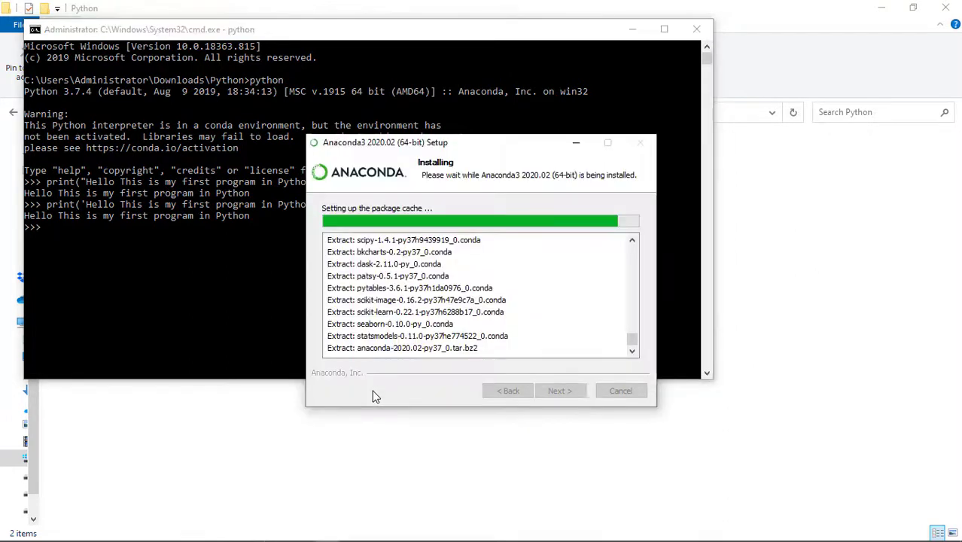
left_click(246, 236)
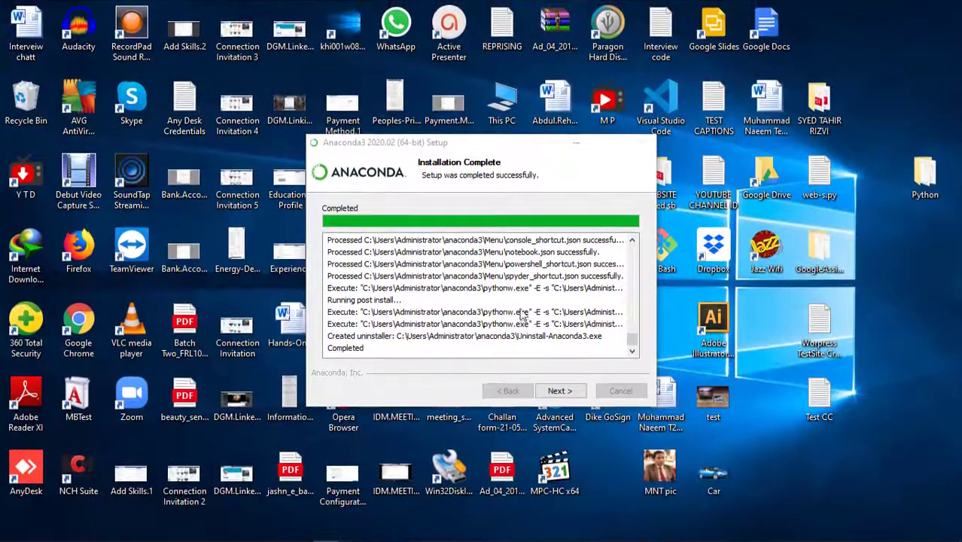
left_click(561, 396)
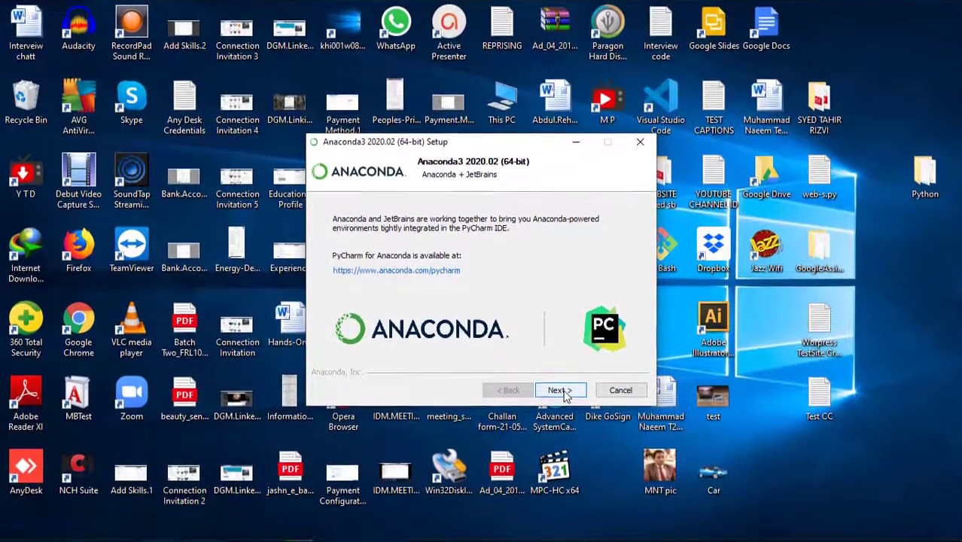
left_click(560, 392)
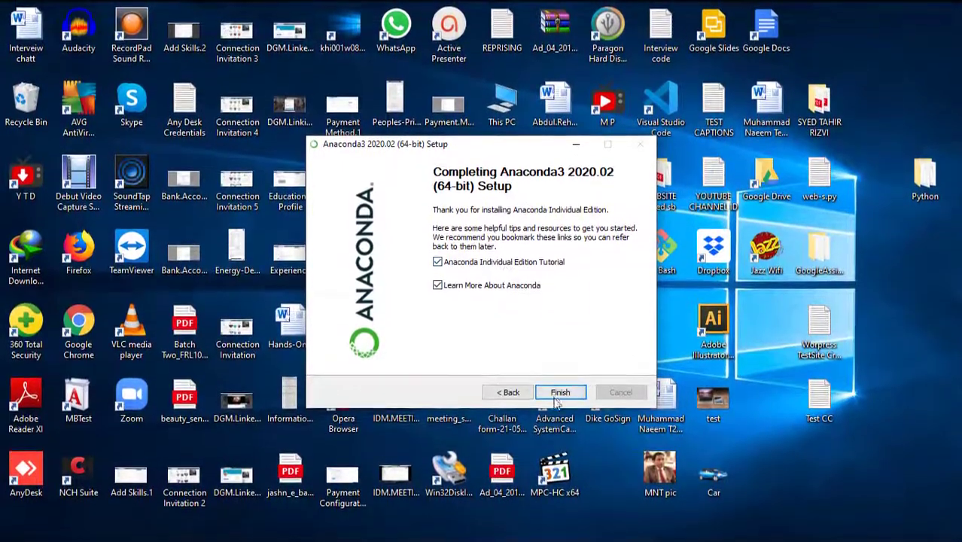
left_click(438, 282)
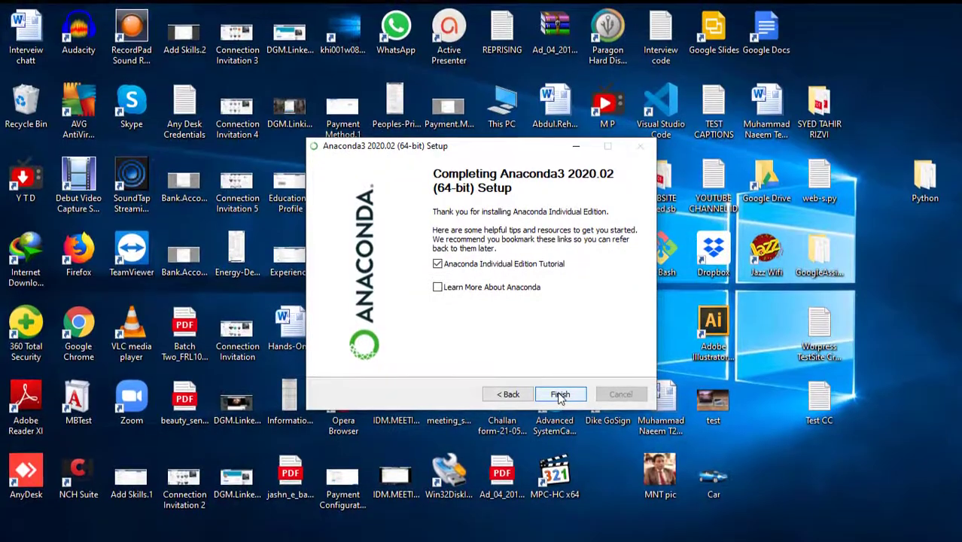
left_click(561, 394)
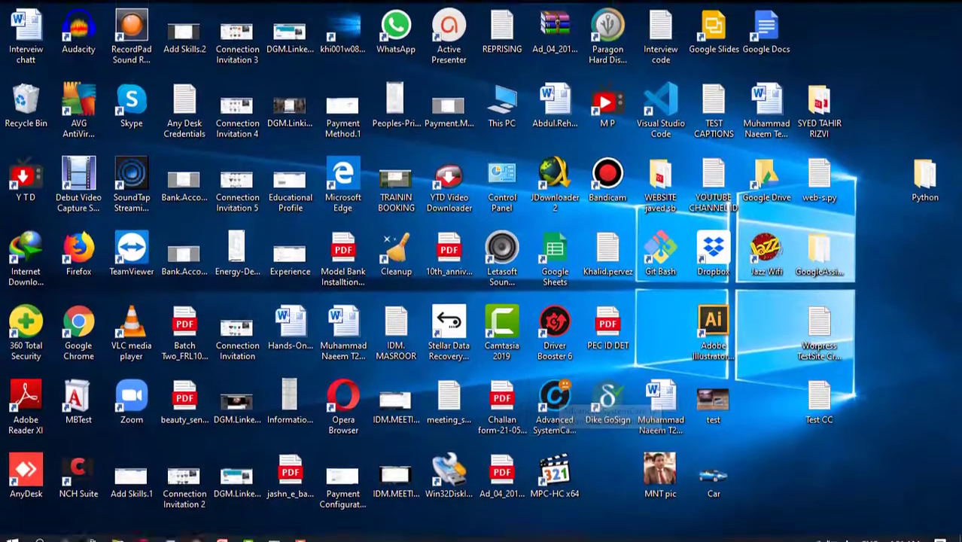
Look over the Anaconda Individual Edition page in Chrome, close its tab and minimize the browser.
left_click(476, 512)
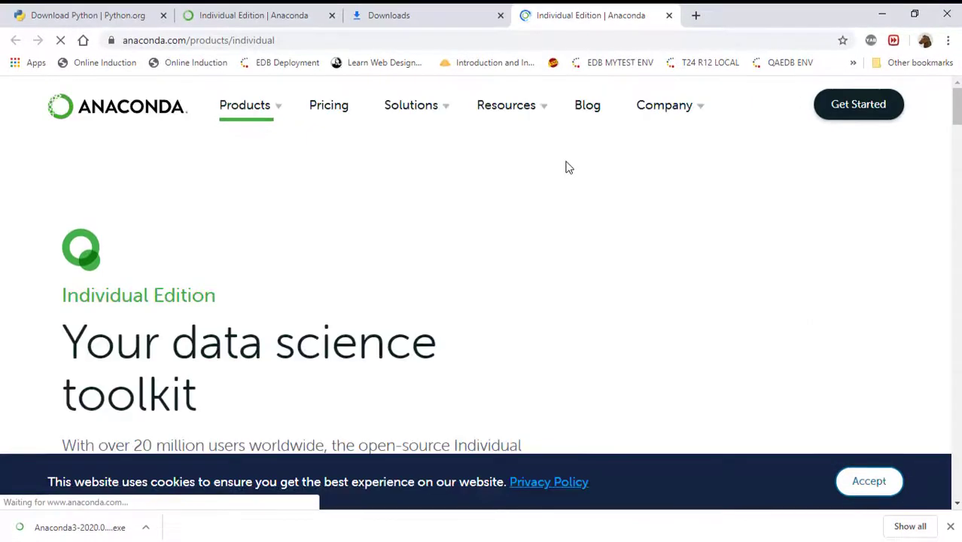
scroll(561, 173, "down", 5)
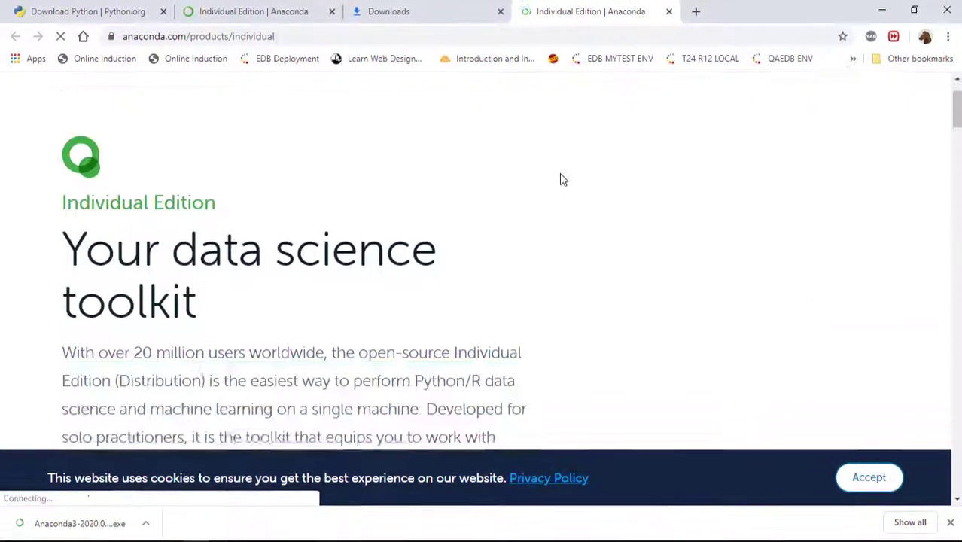
scroll(561, 181, "down", 15)
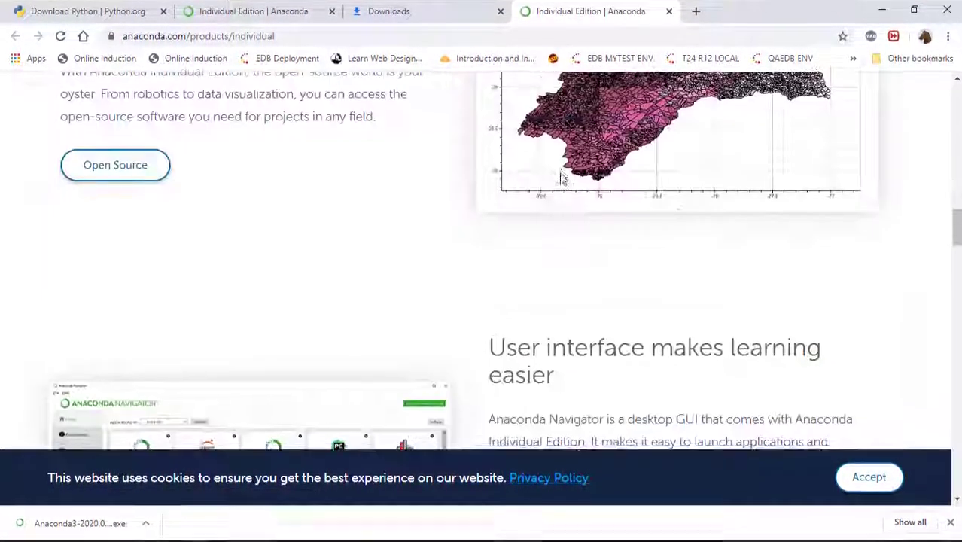
scroll(562, 177, "down", 3)
scroll(561, 177, "up", 10)
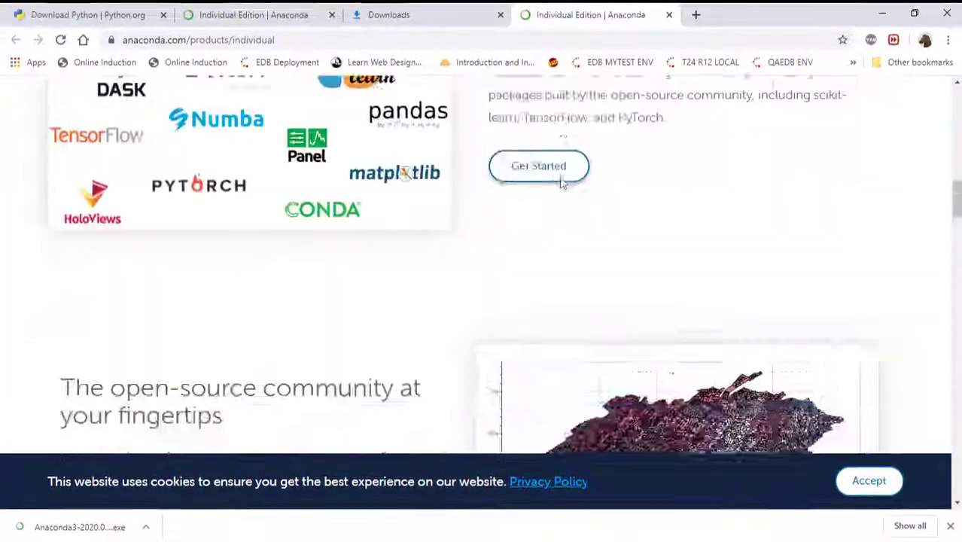
scroll(561, 179, "up", 5)
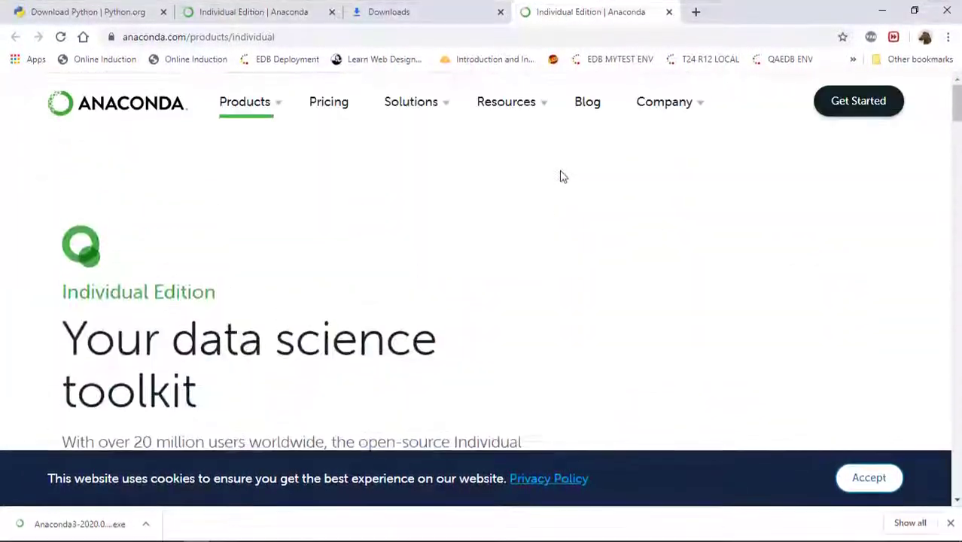
left_click(669, 12)
left_click(884, 12)
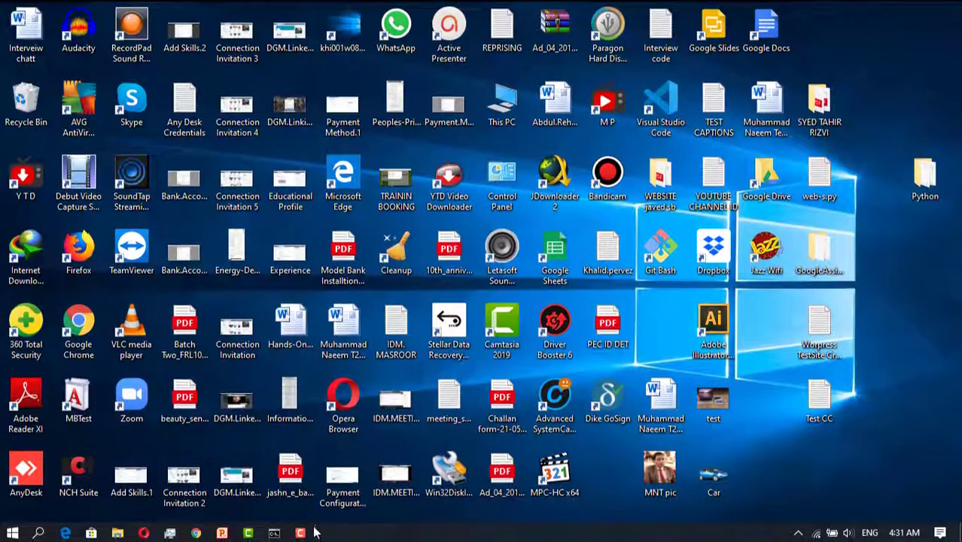
mouse_move(301, 530)
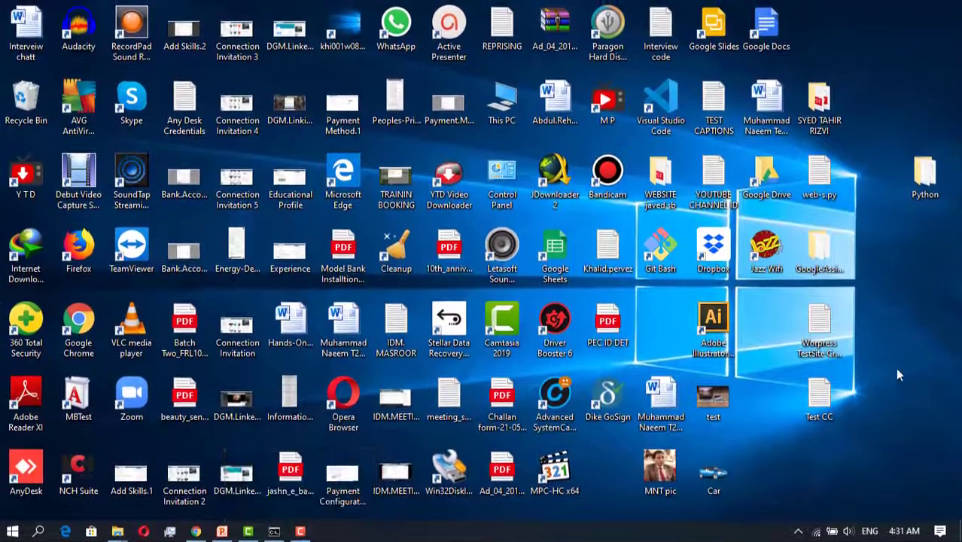